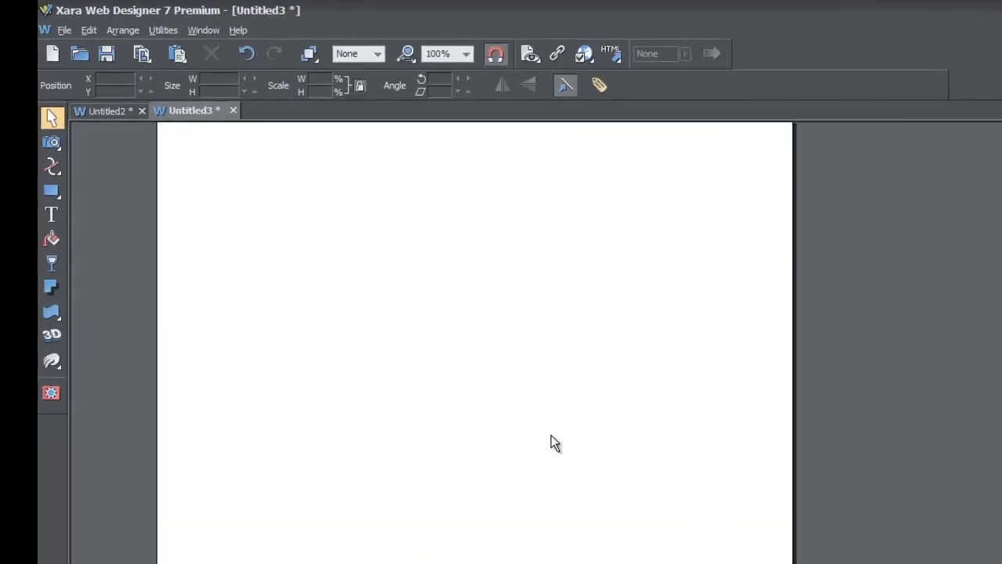
Create a text area about 342 by 177 px on the page reading "Xara Web Designer Lesson 45." and copy it
left_click(54, 227)
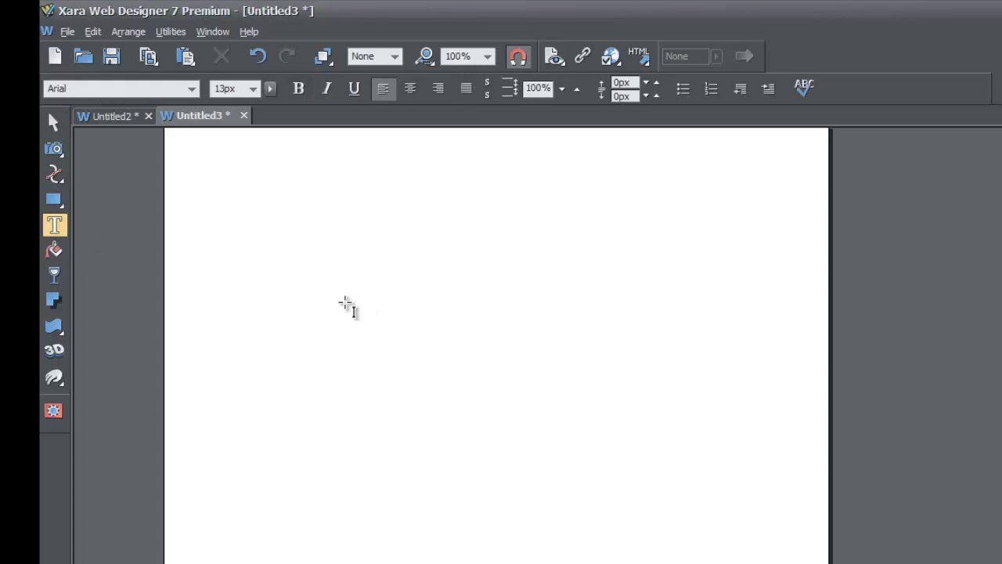
left_click_drag(314, 282, 613, 436)
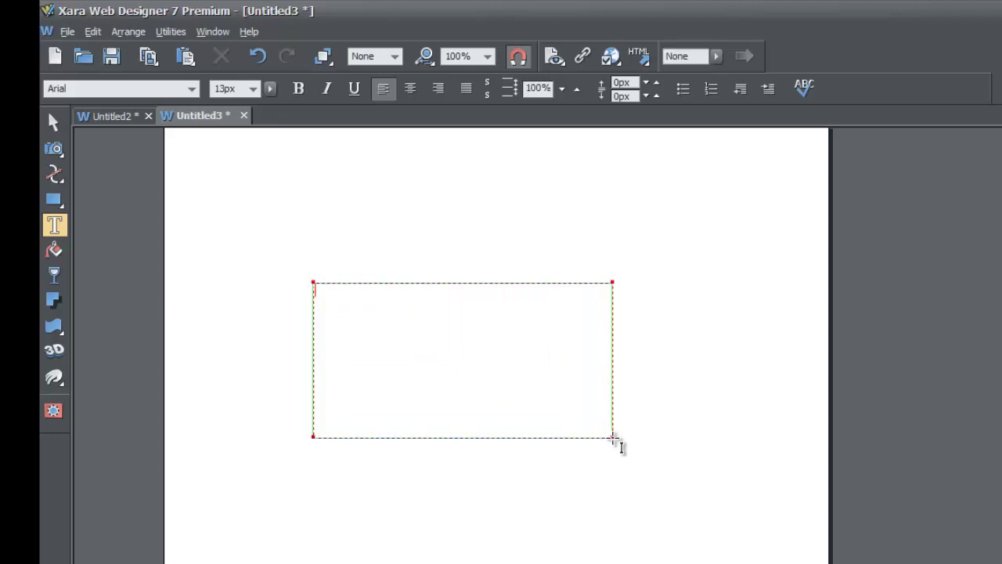
type("X")
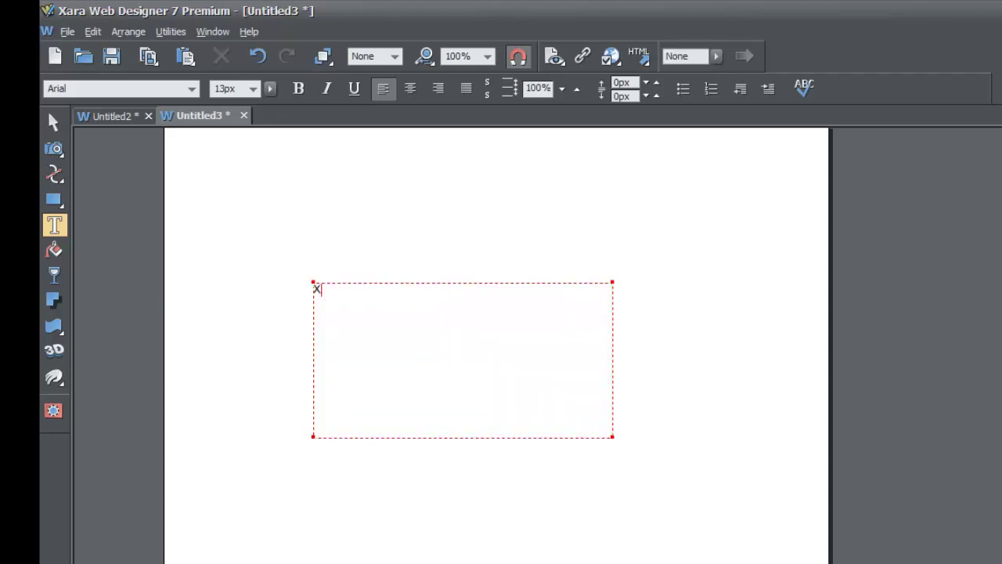
type("ara Web Designer")
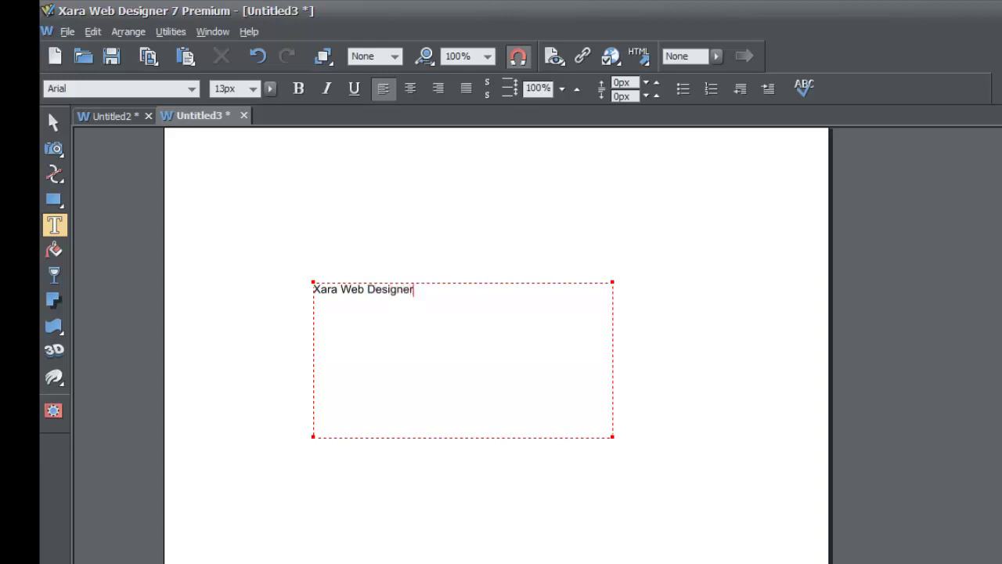
type(" Lesson 45.")
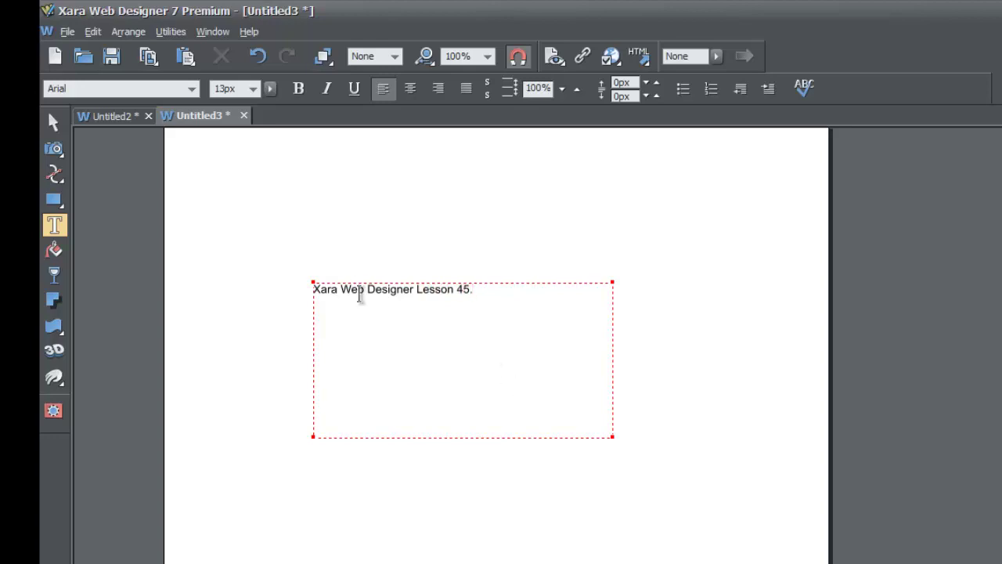
left_click(55, 123)
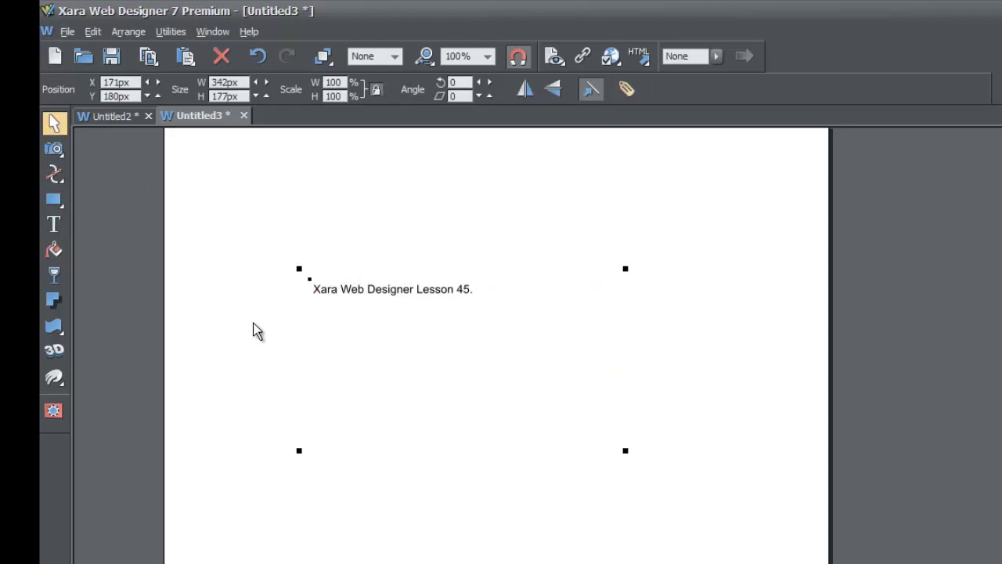
left_click(262, 290)
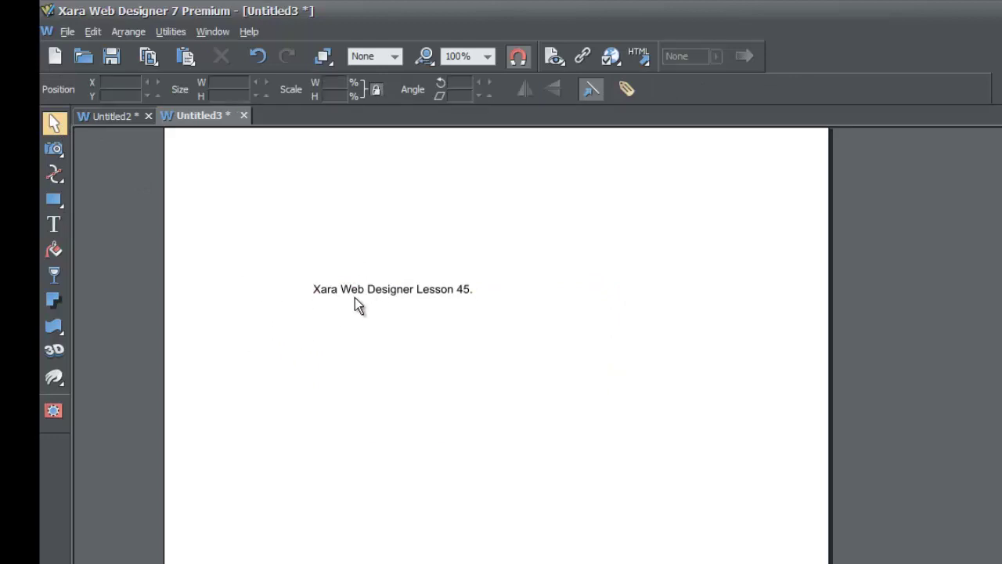
left_click(436, 292)
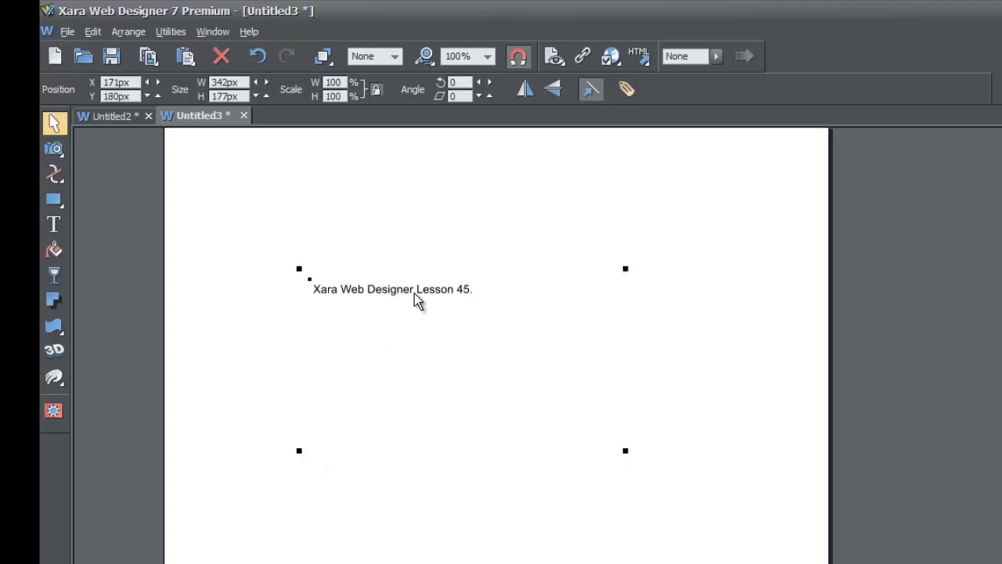
key("ctrl+c")
Open the Page & Layer Gallery and pin it so it stays open
left_click(1001, 266)
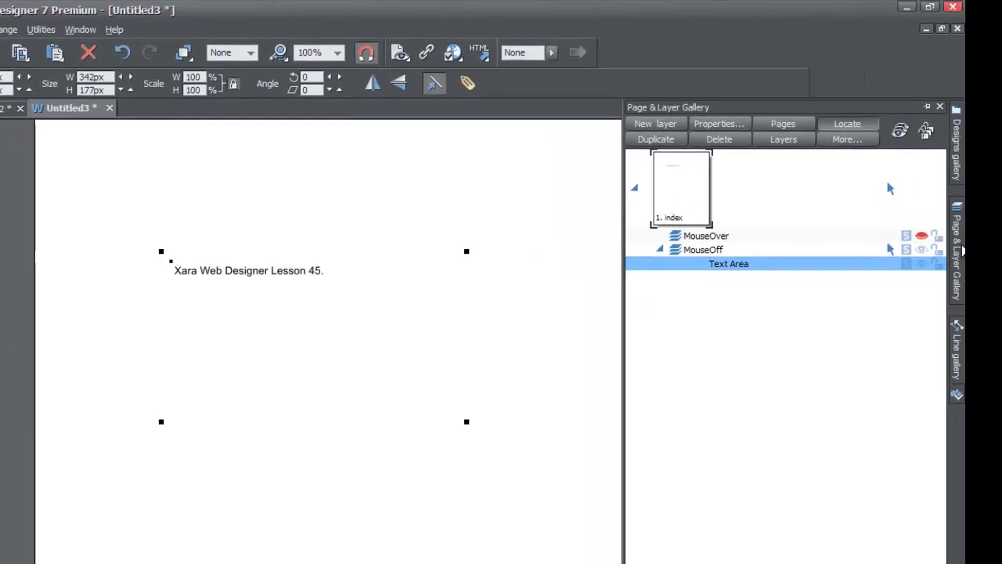
left_click(926, 108)
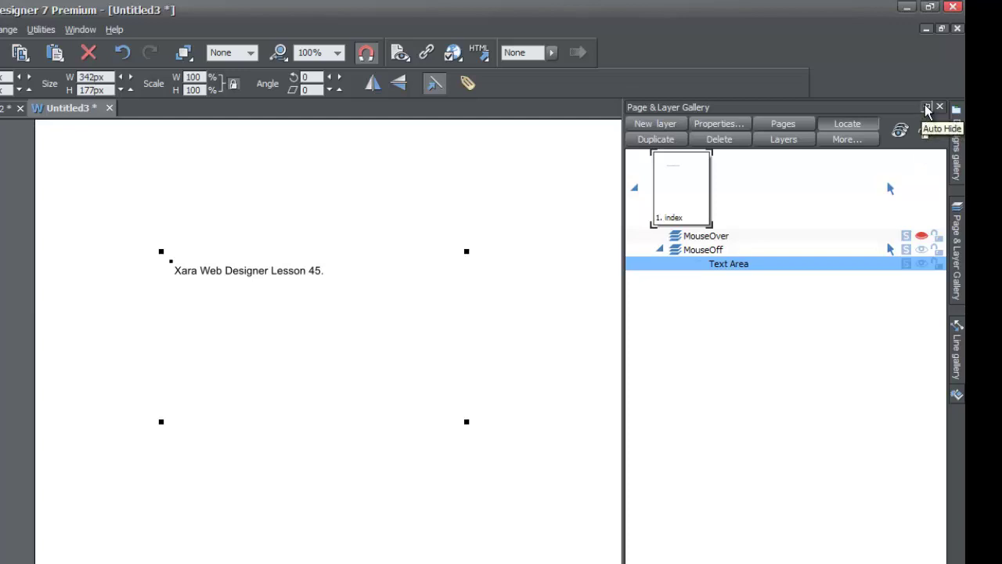
left_click(925, 108)
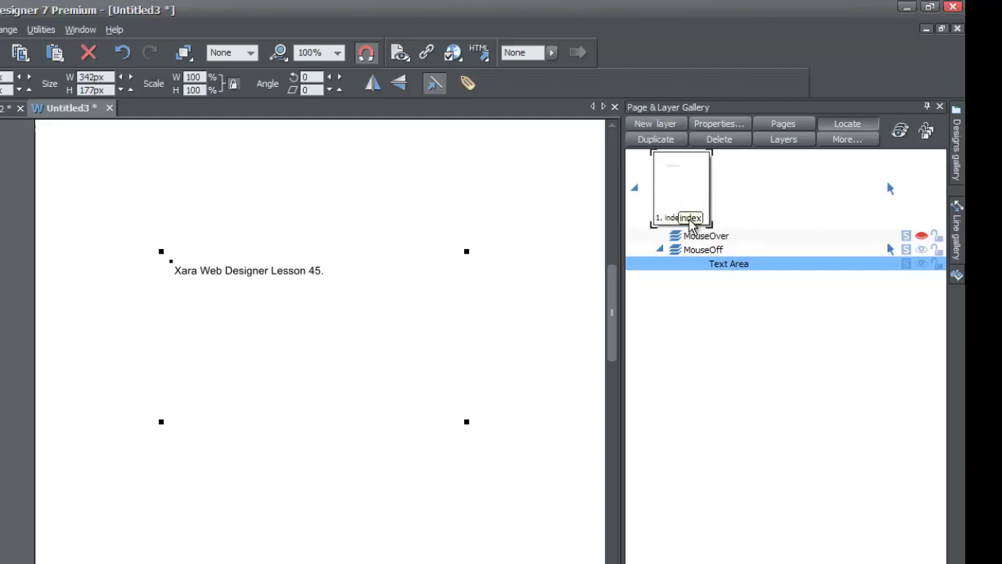
Add three new blank pages after the index page
left_click(689, 194)
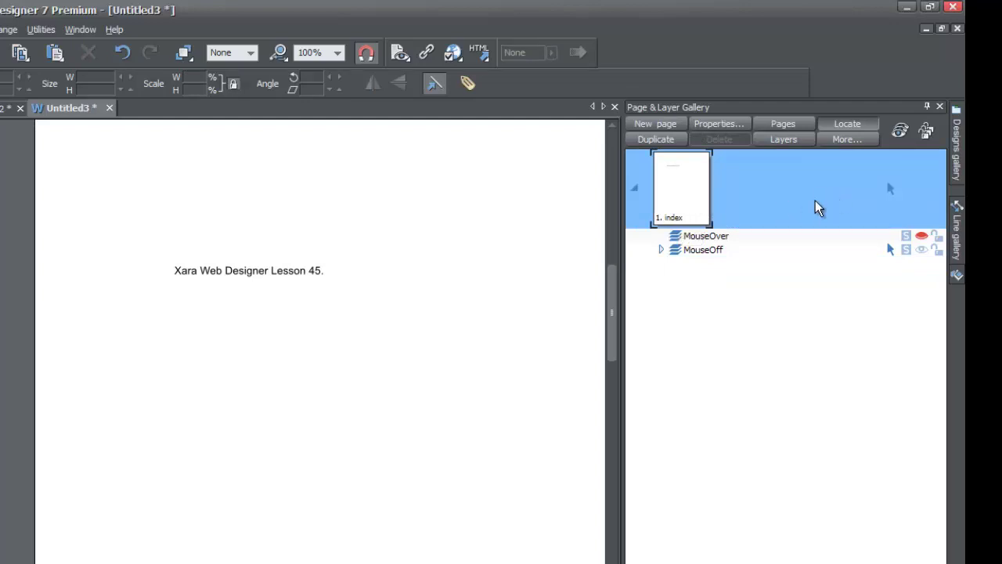
left_click(671, 126)
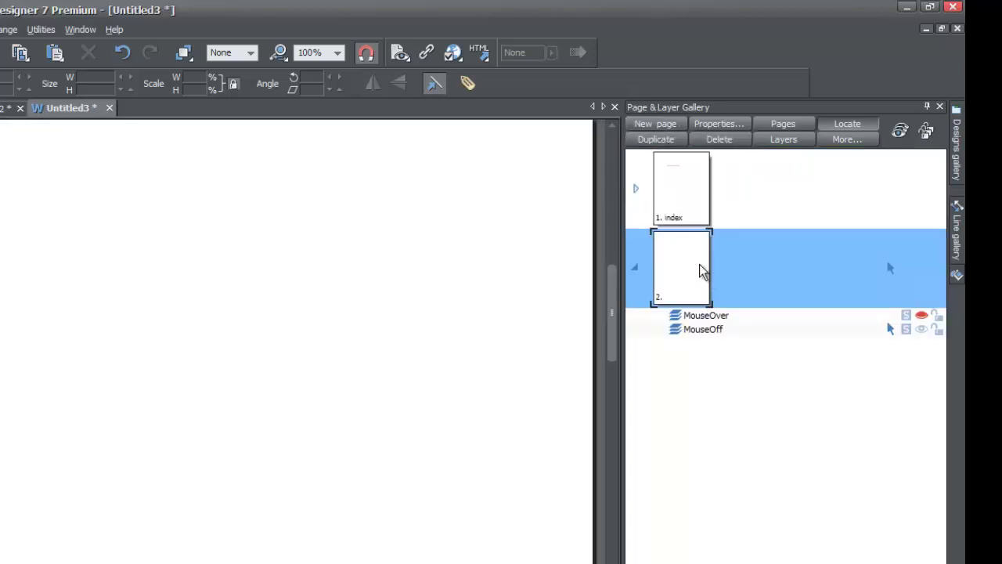
left_click(667, 127)
left_click(667, 127)
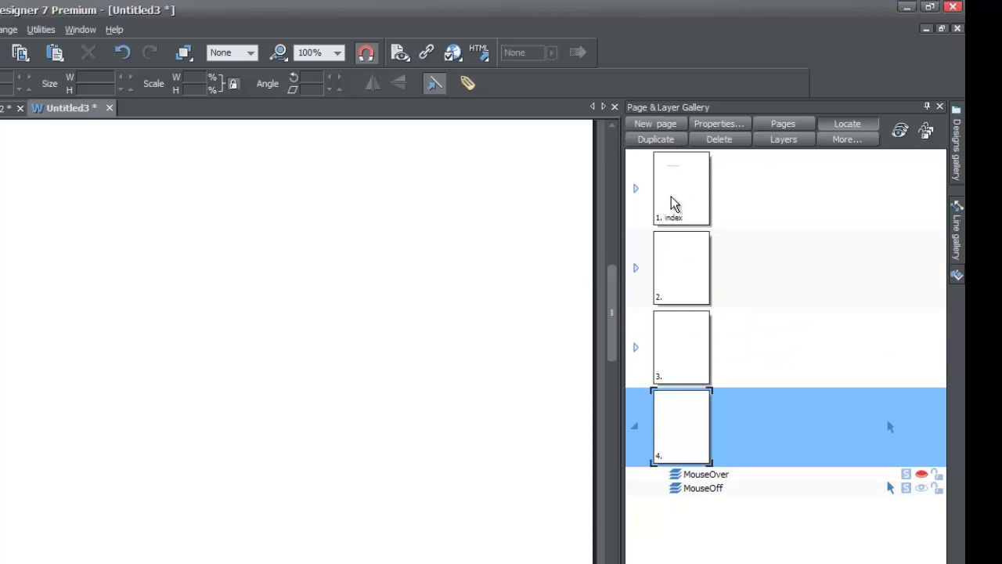
Paste the copied text area onto each of pages 2, 3 and 4
left_click(679, 264)
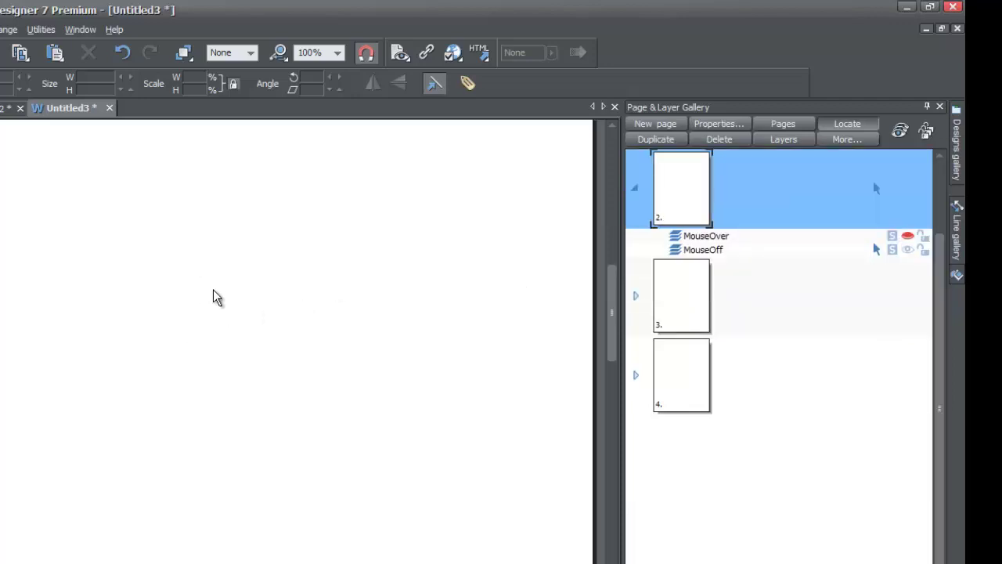
key("ctrl+v")
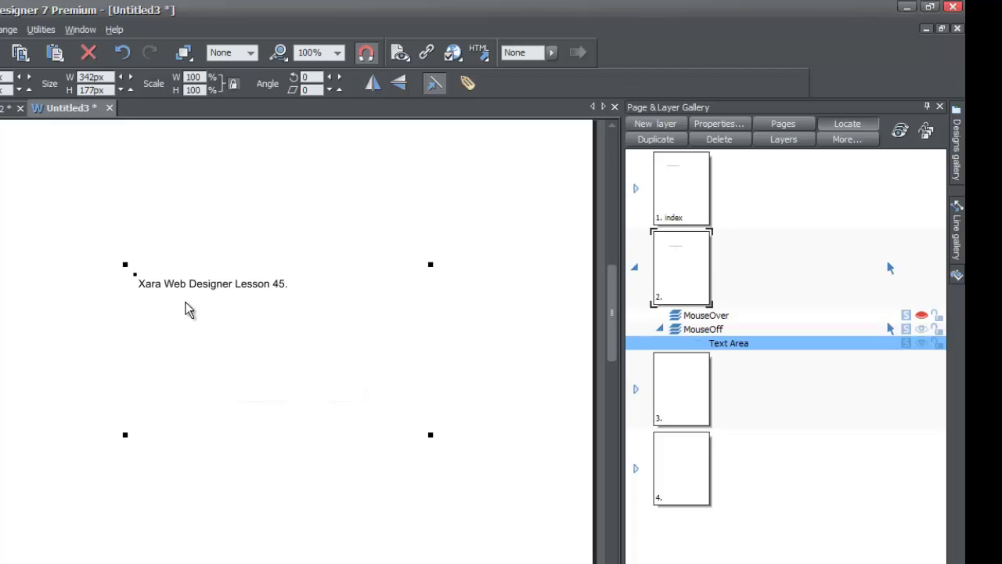
left_click(687, 403)
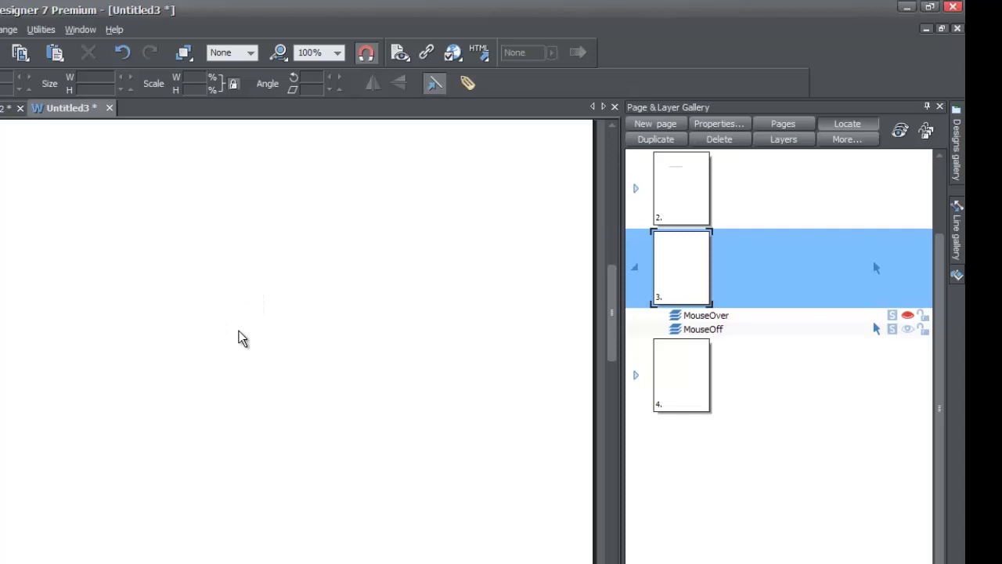
key("ctrl+v")
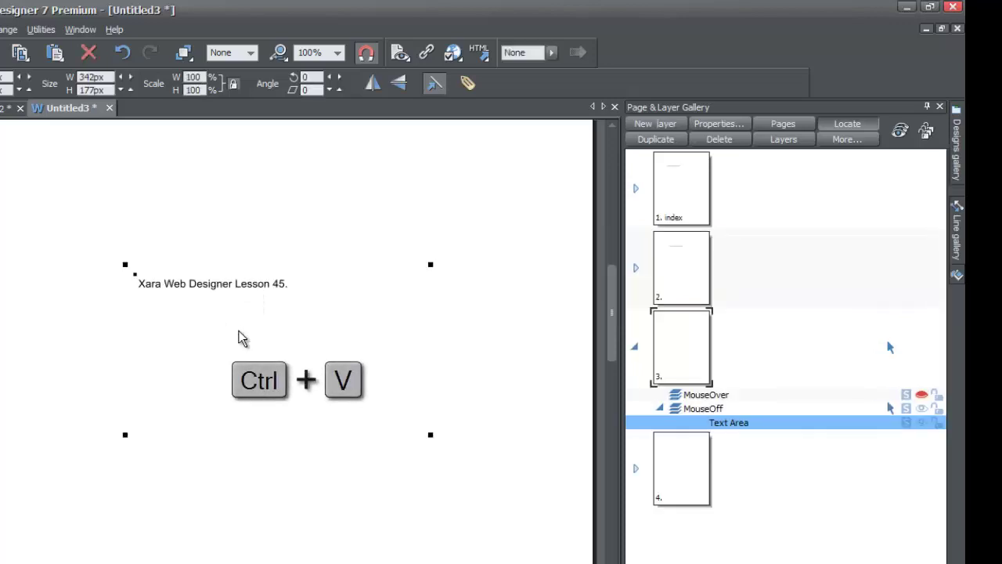
left_click(673, 460)
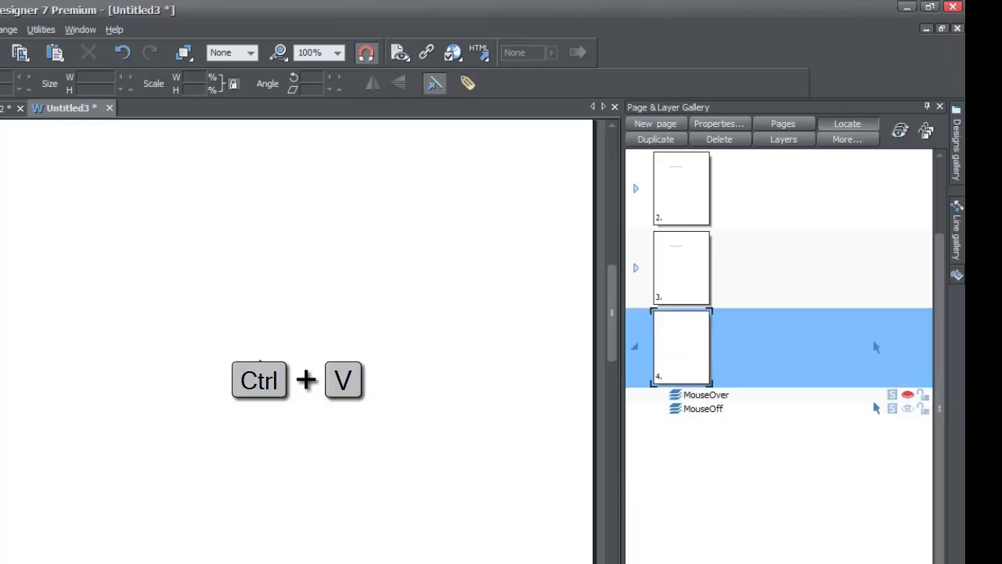
key("ctrl+v")
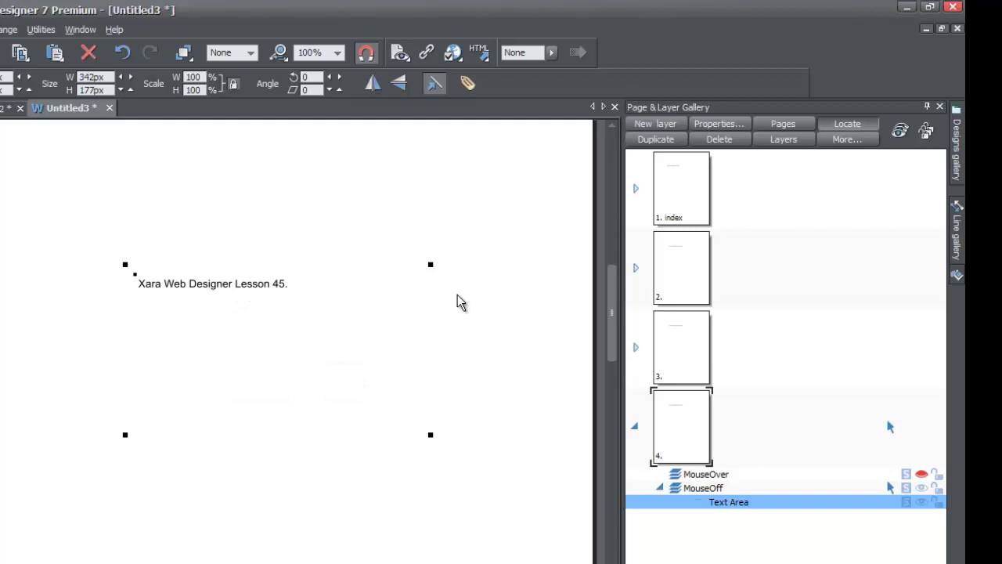
Replace all occurrences of "Xara" with a person's first name on the index page, using Find/Replace limited to the current text flow
left_click(677, 192)
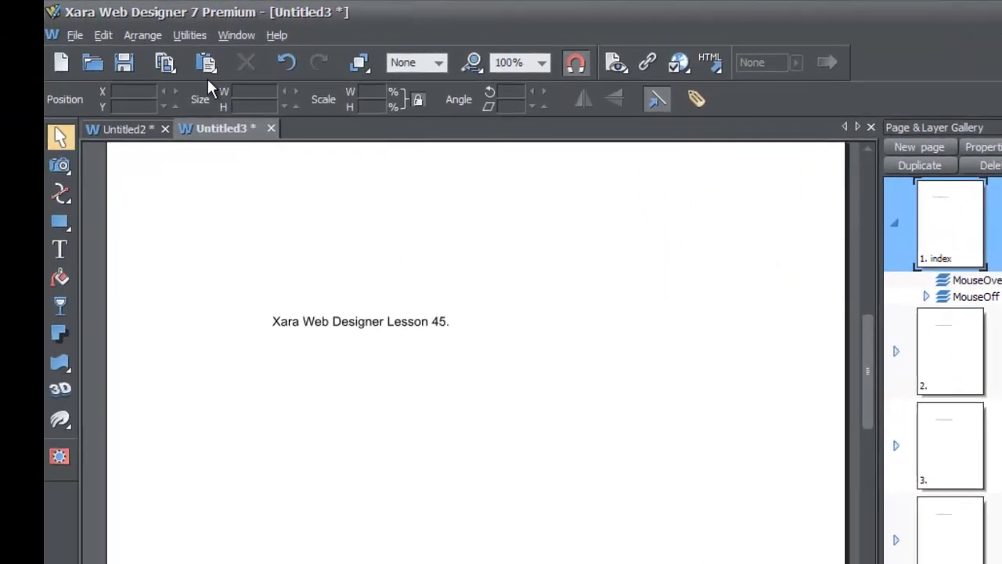
left_click(104, 36)
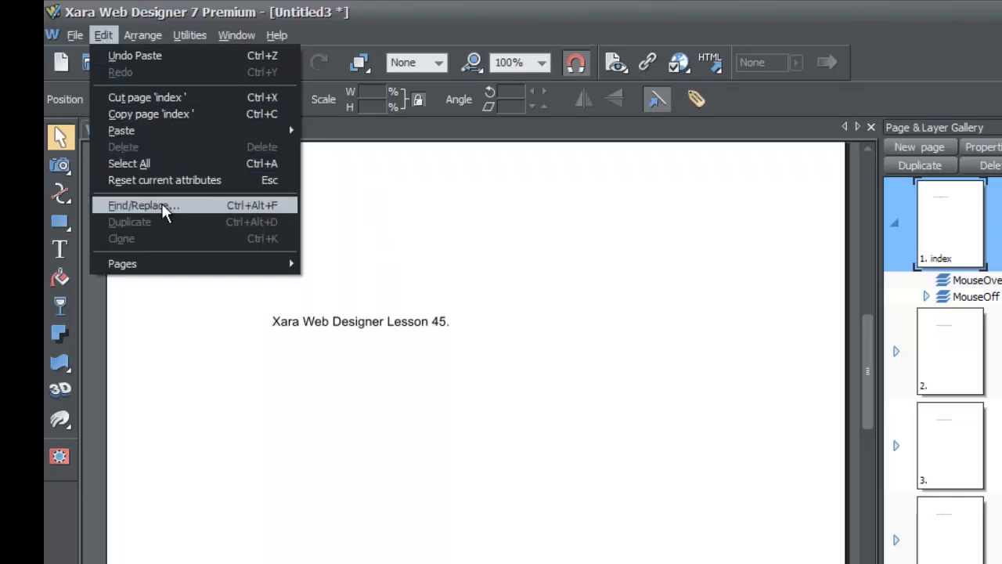
left_click(203, 214)
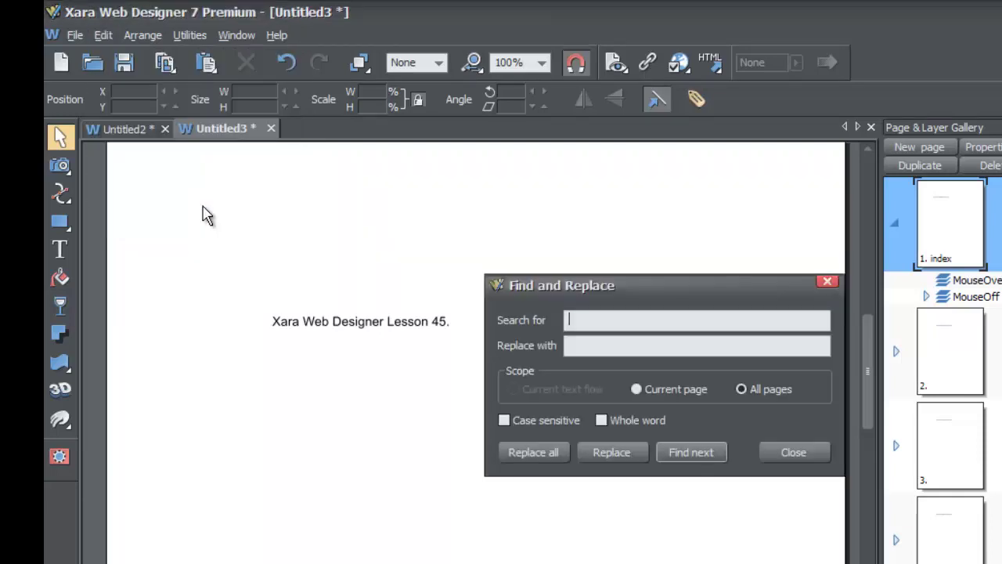
left_click_drag(640, 298, 615, 290)
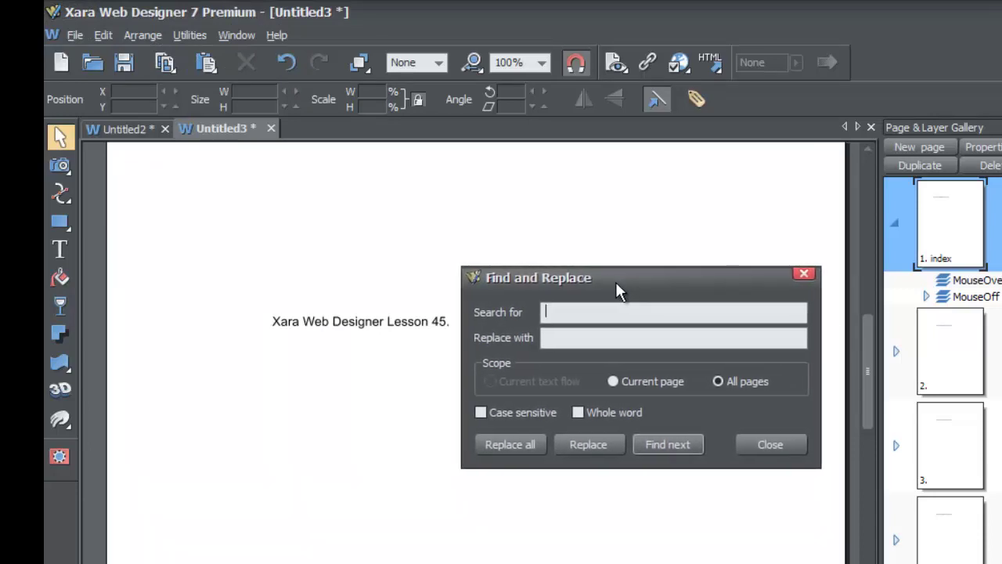
type("Xara")
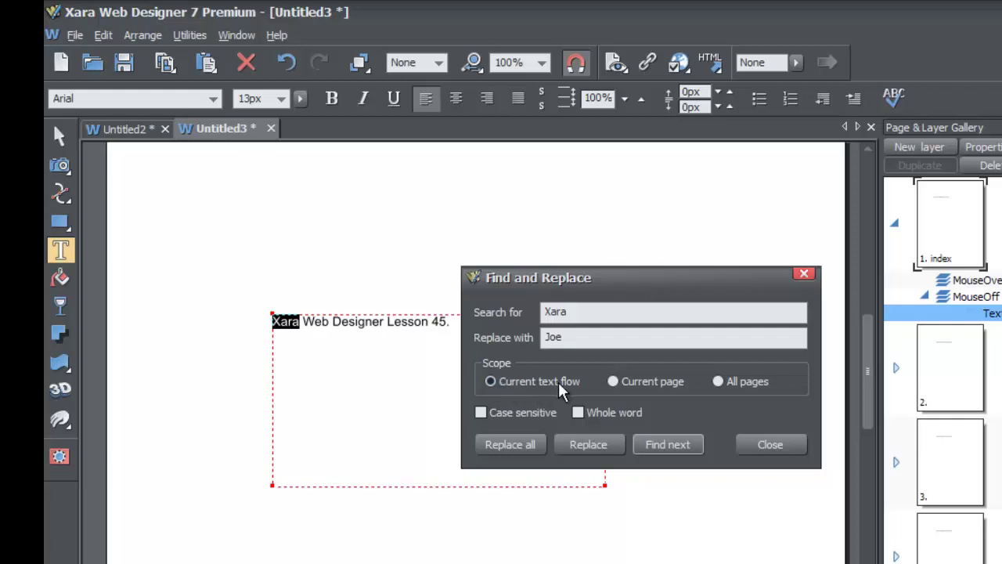
left_click(510, 444)
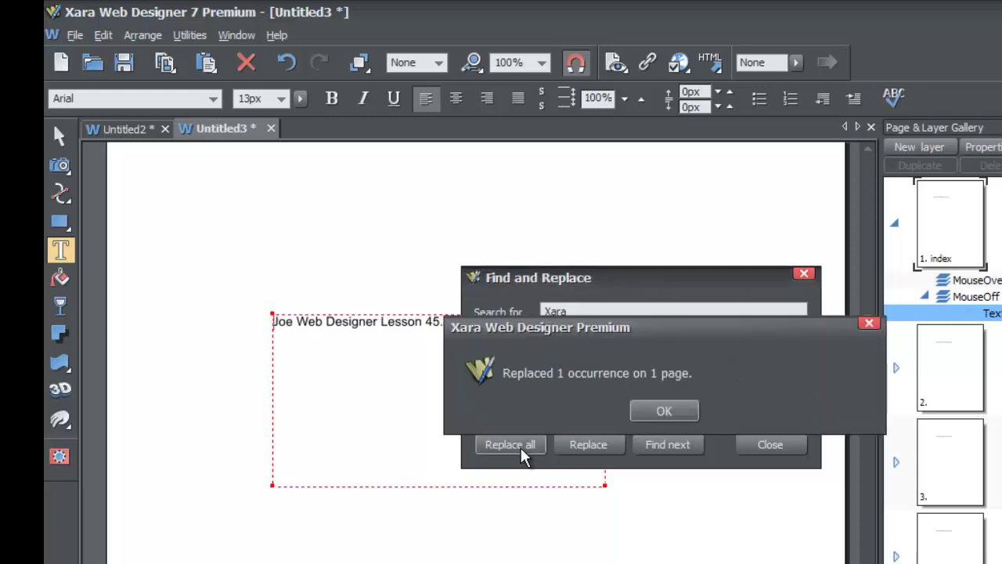
left_click(662, 411)
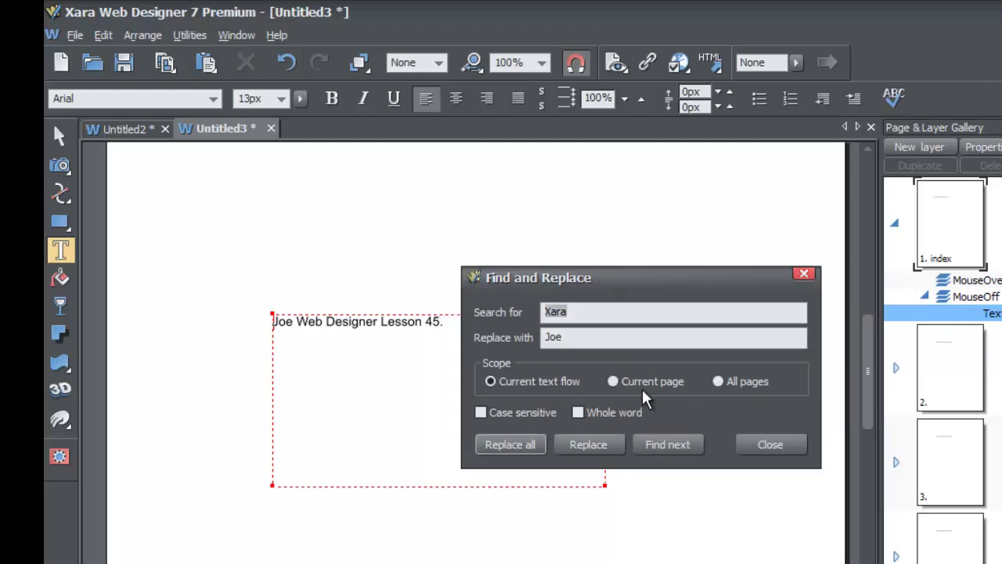
Examine the lesson text on pages 2, 3, 4 and index to check which pages the replacement affected
left_click_drag(566, 281, 658, 288)
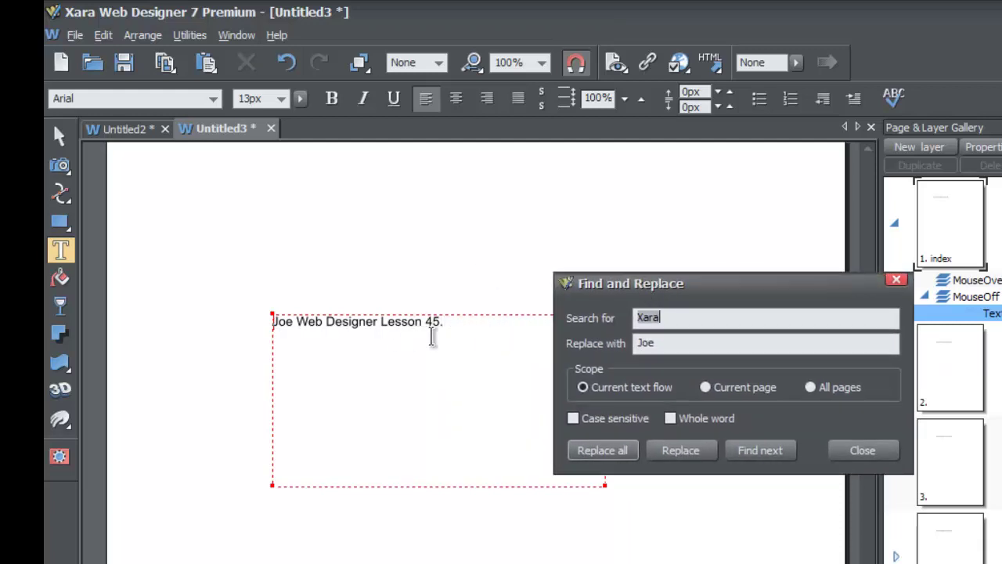
left_click_drag(671, 282, 556, 258)
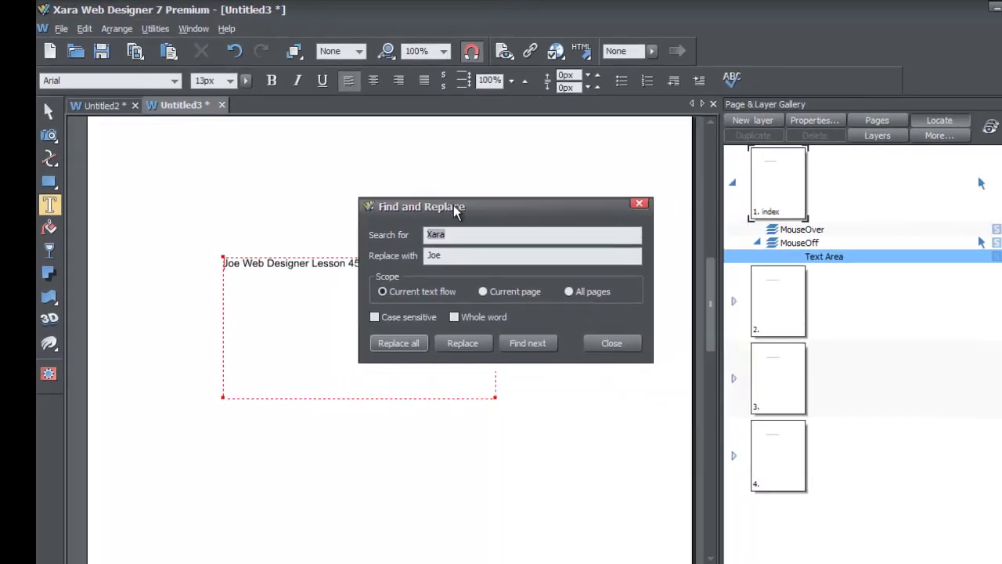
left_click_drag(456, 213, 453, 256)
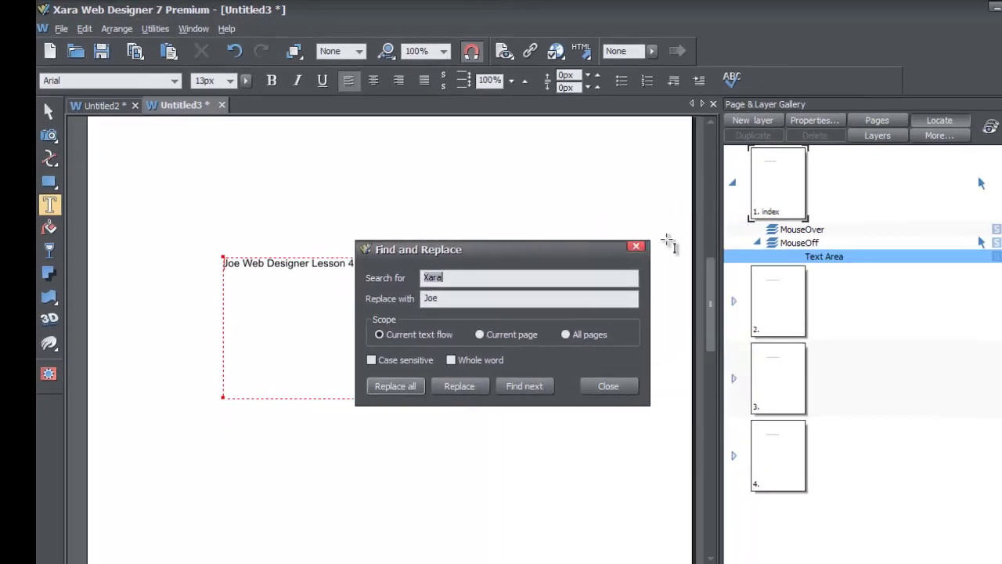
left_click(785, 302)
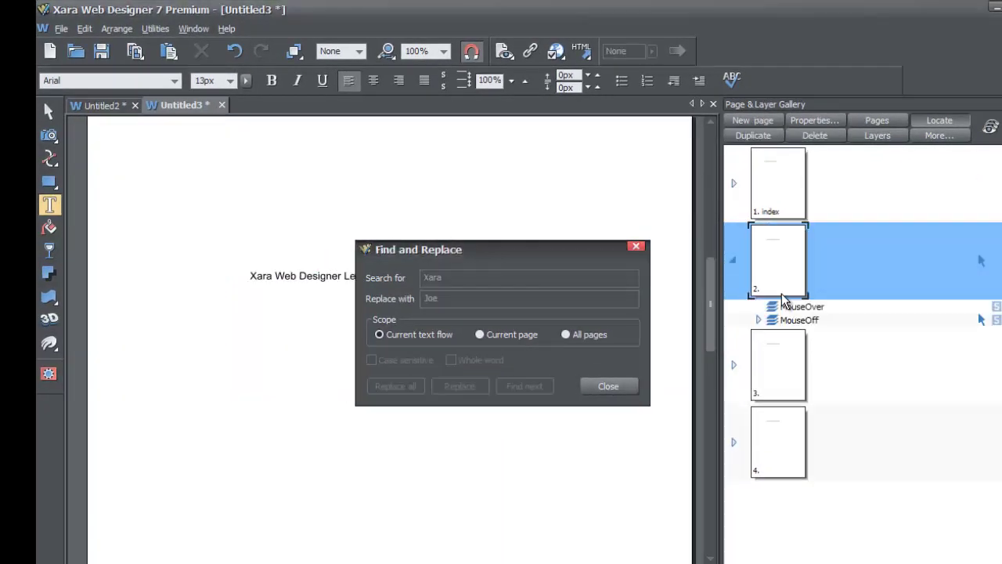
left_click_drag(554, 258, 624, 257)
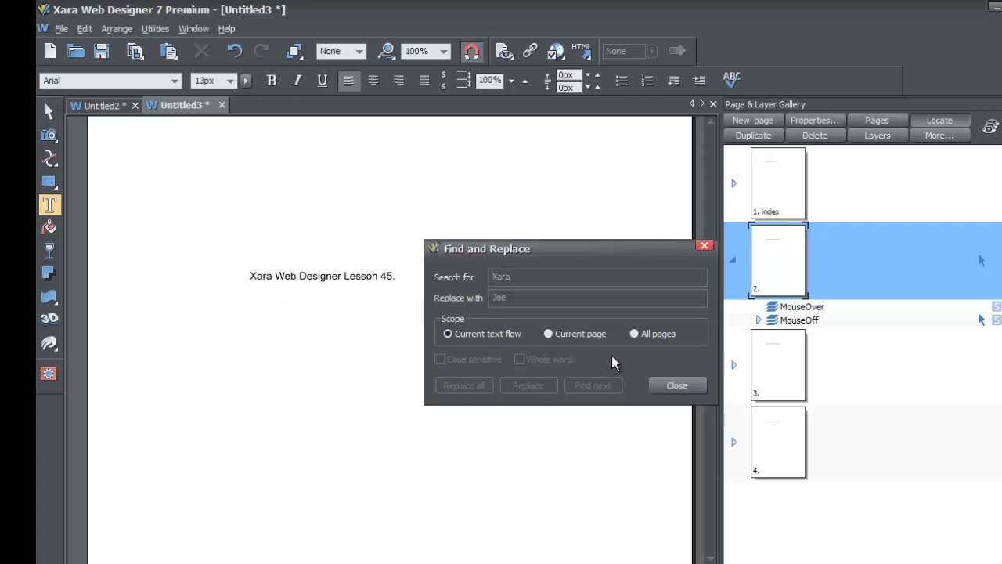
left_click(789, 380)
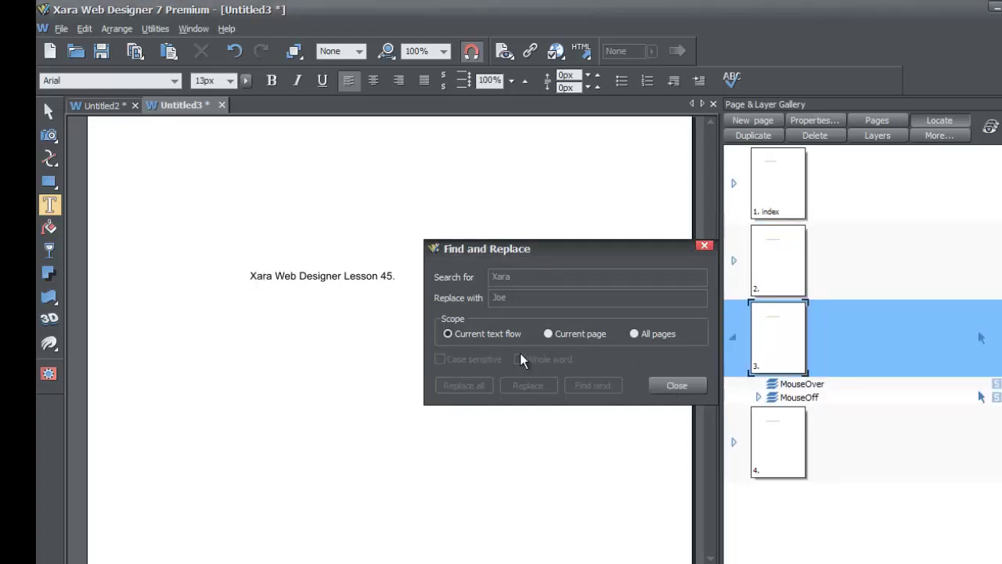
left_click(764, 436)
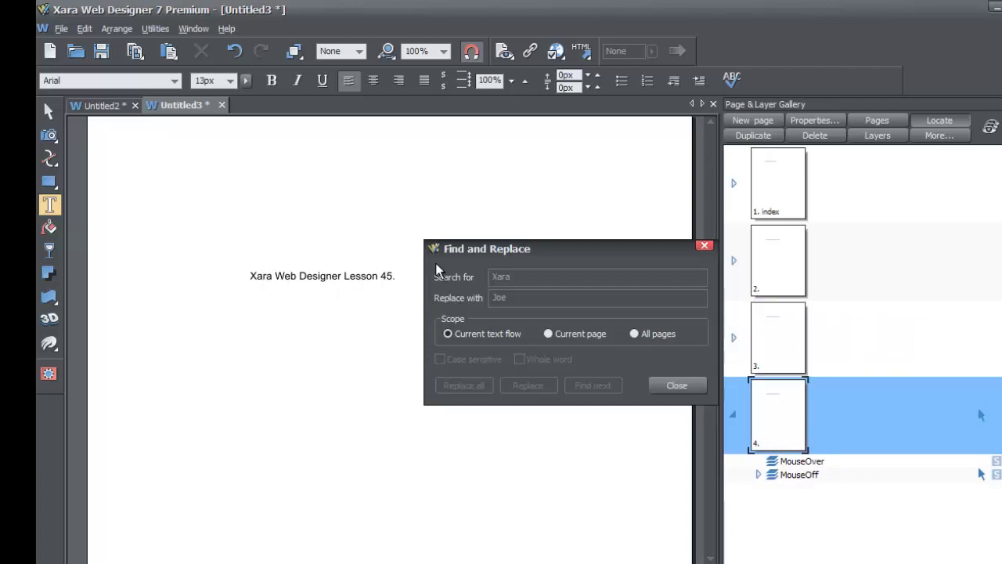
left_click(779, 192)
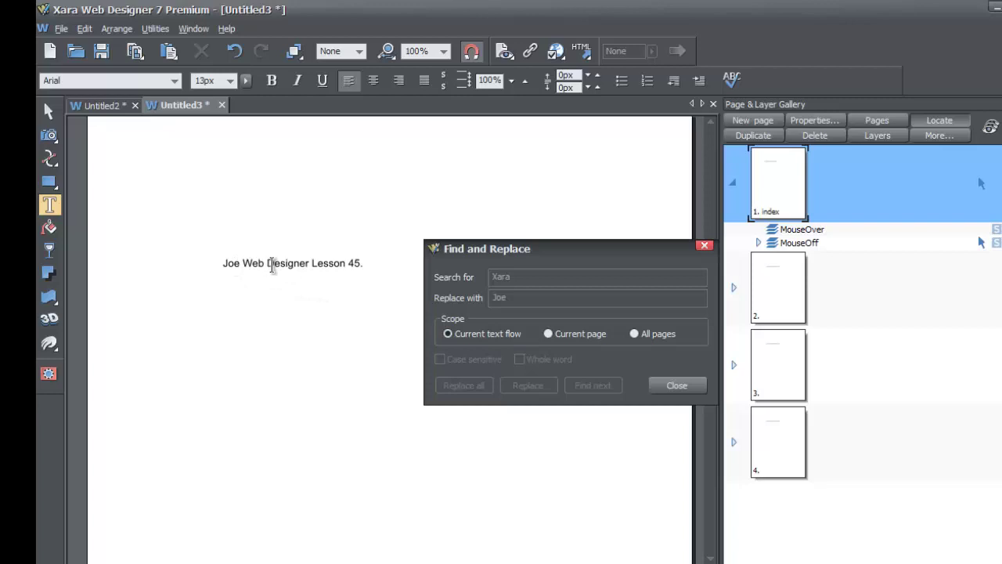
Change the first name at the start of the index page's lesson text back to "Xara"
left_click(547, 262)
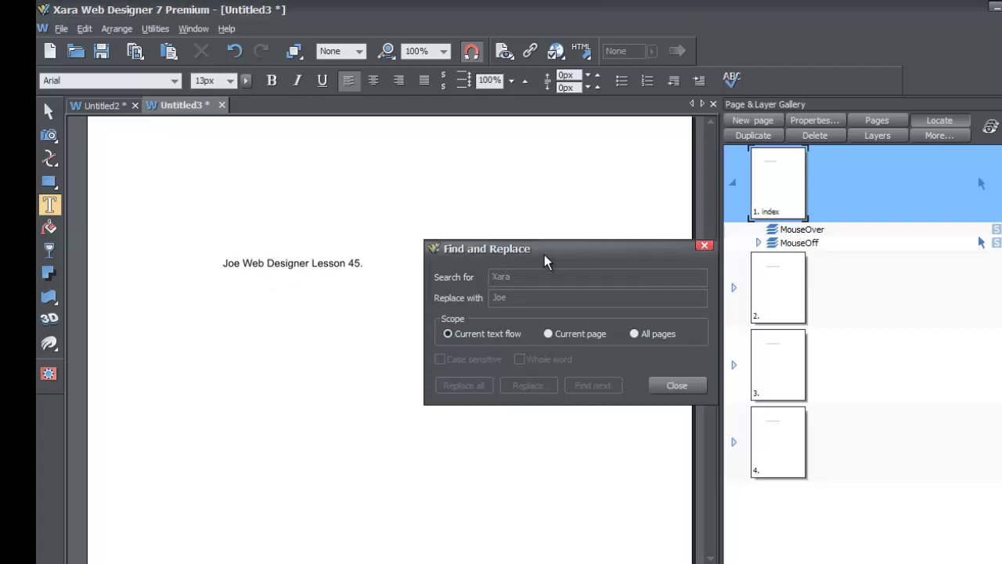
left_click_drag(546, 261, 498, 258)
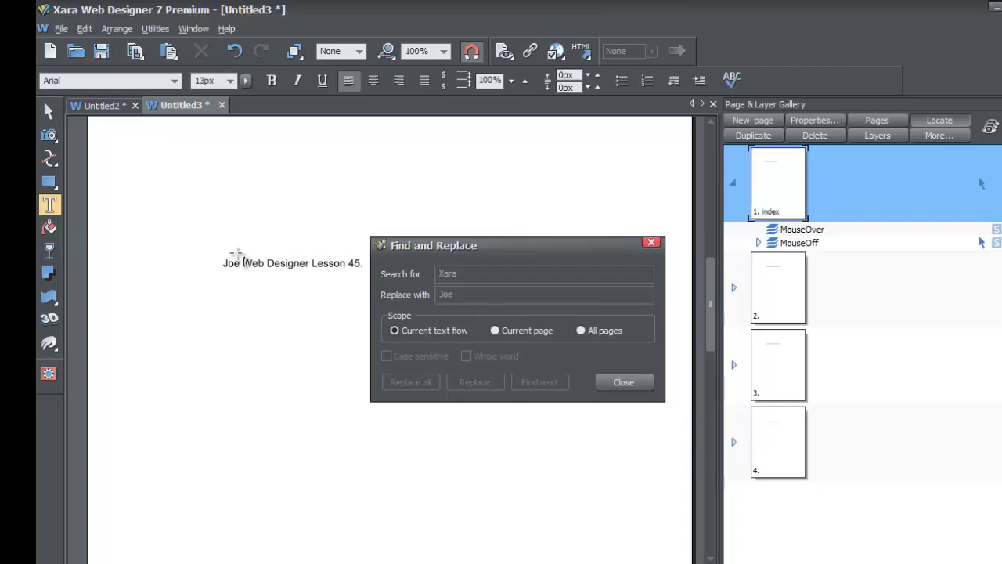
left_click_drag(237, 262, 219, 263)
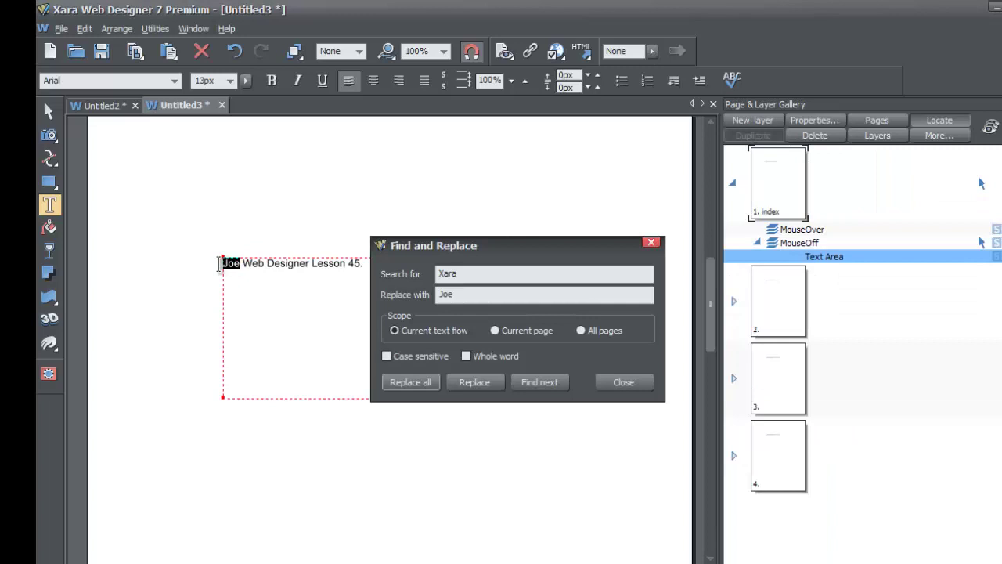
type("Xara")
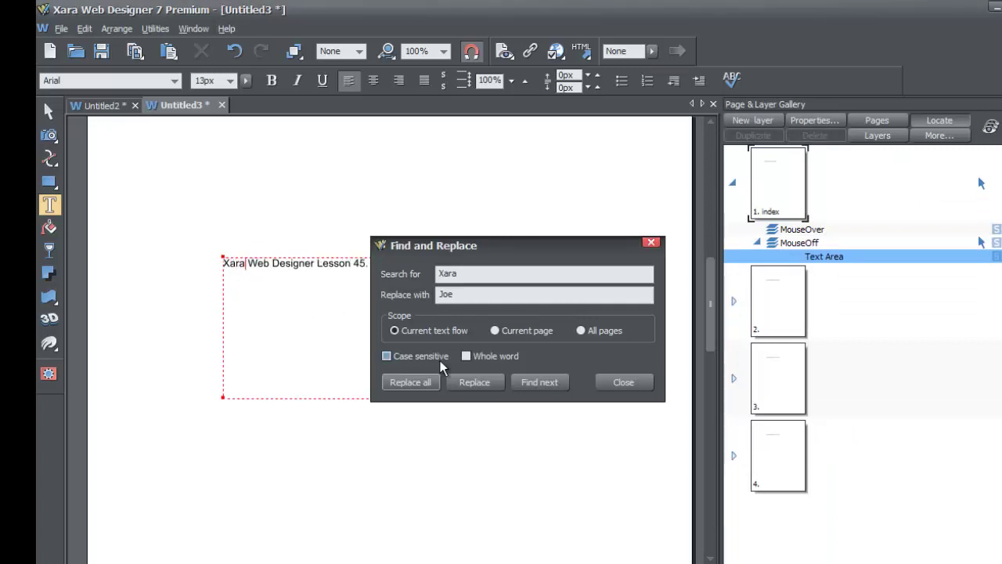
Replace all occurrences of "Xara" with the person's first name, using All pages as the Find and Replace scope
left_click_drag(483, 252, 539, 271)
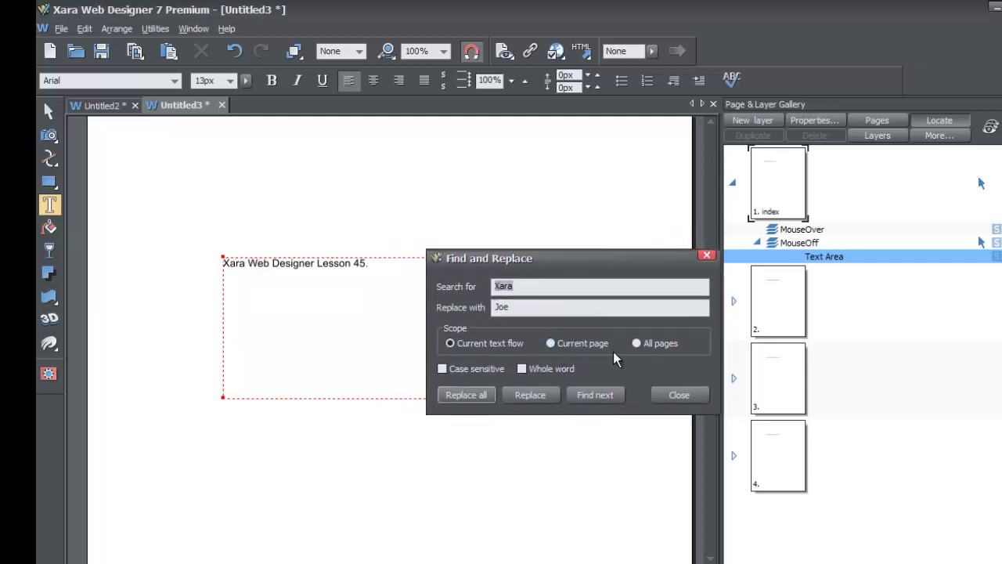
left_click(637, 345)
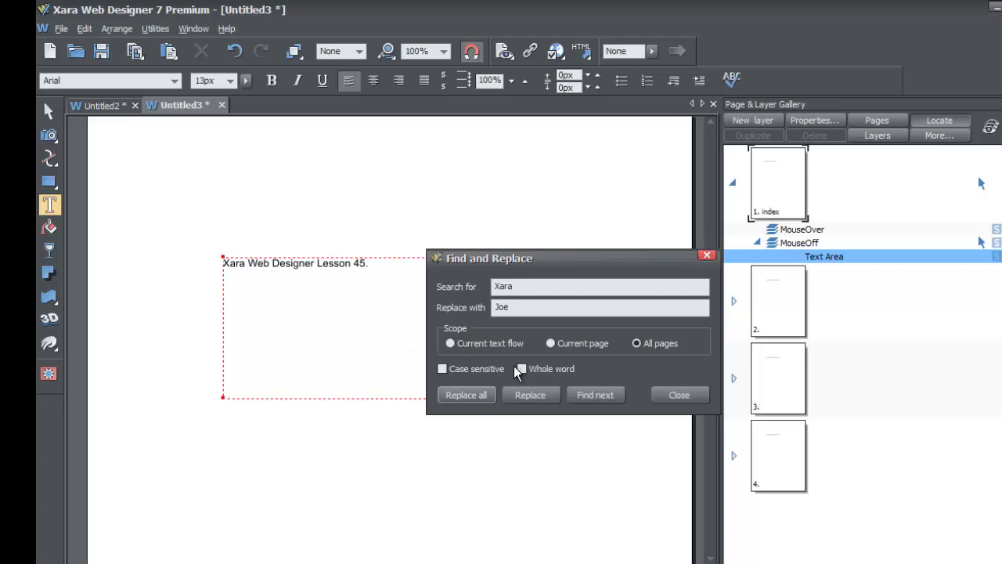
left_click(467, 394)
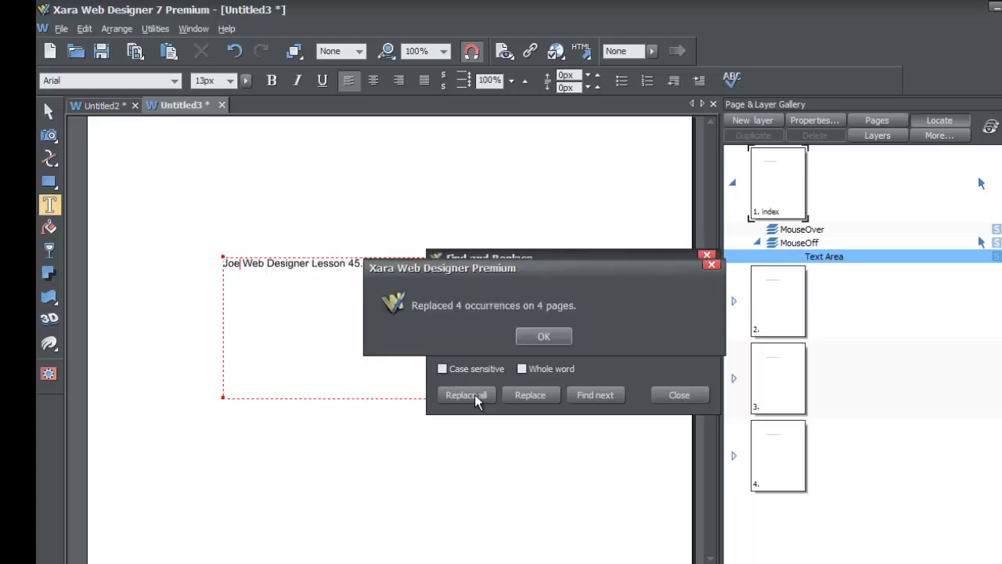
left_click(543, 337)
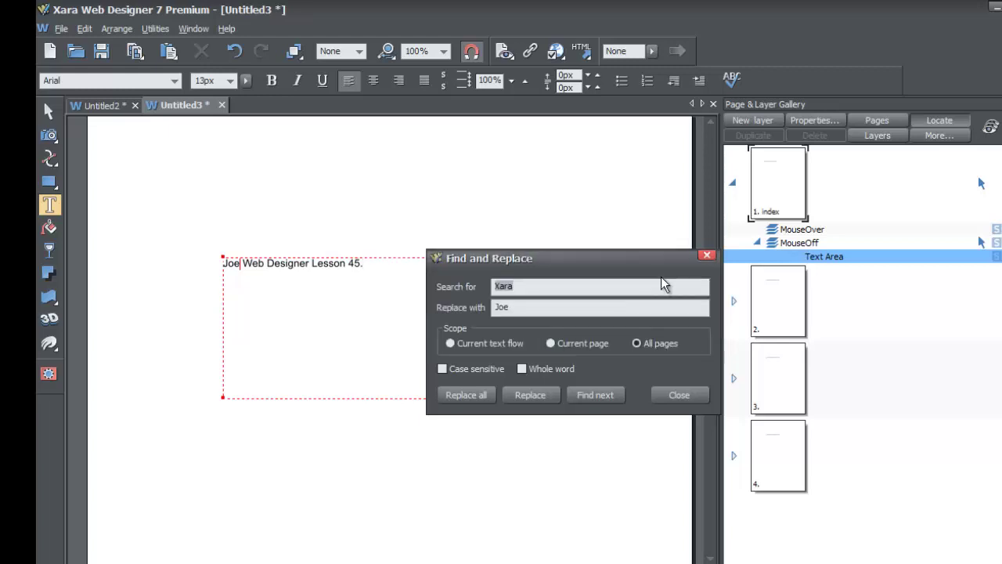
Examine the lesson text on pages 2, 3, 4 and index to check the all-pages replacement
left_click_drag(661, 268, 624, 268)
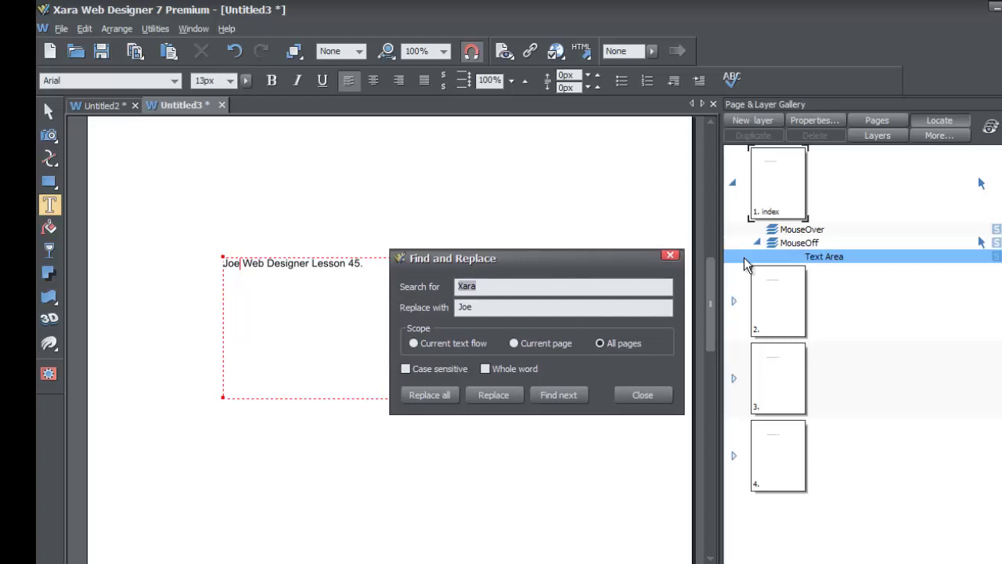
left_click(777, 297)
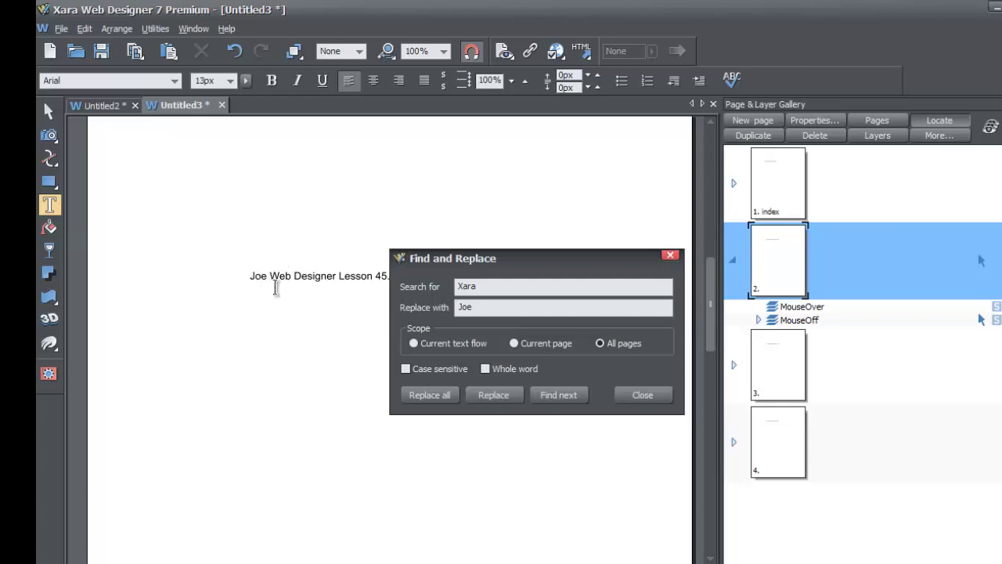
left_click(761, 357)
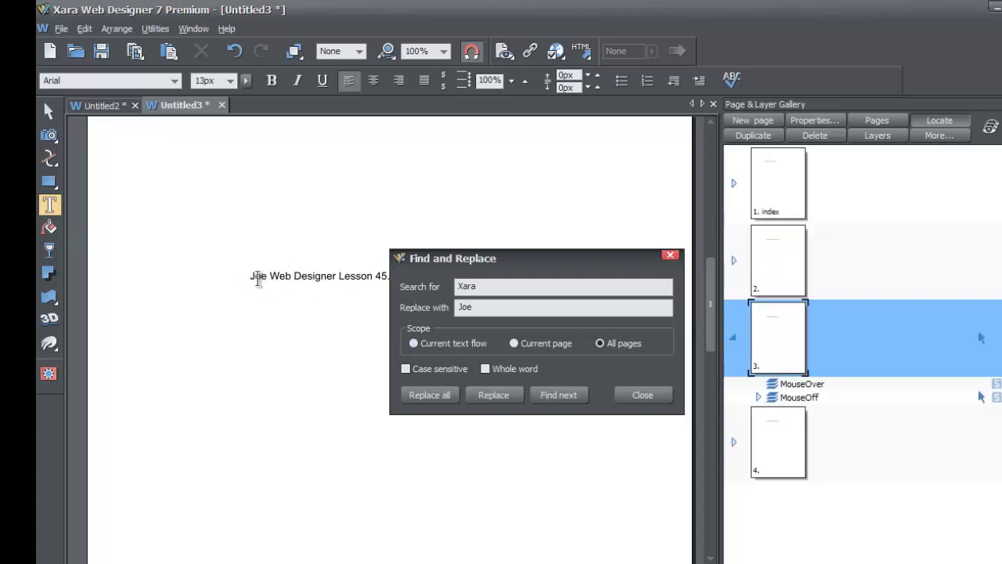
left_click(786, 454)
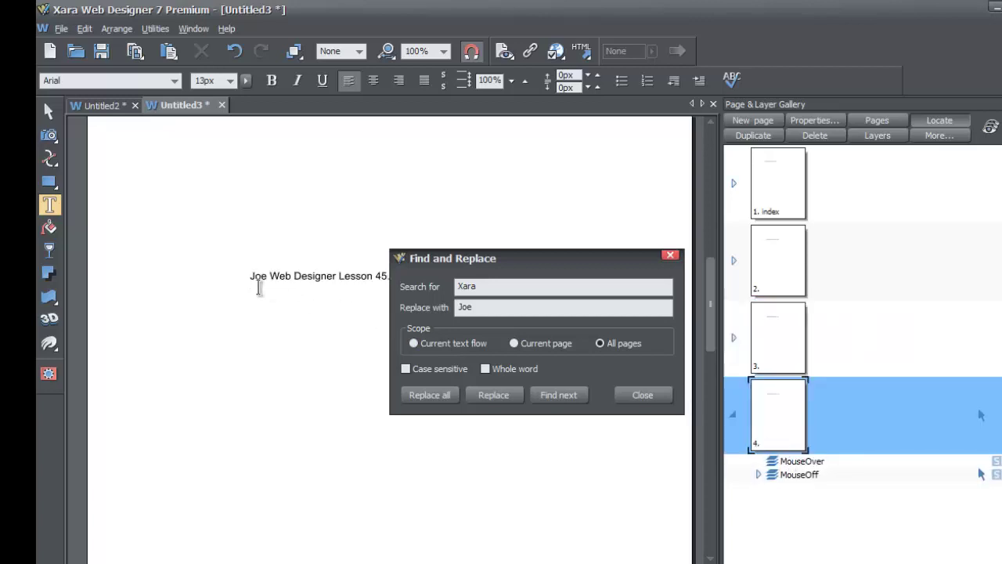
left_click(779, 200)
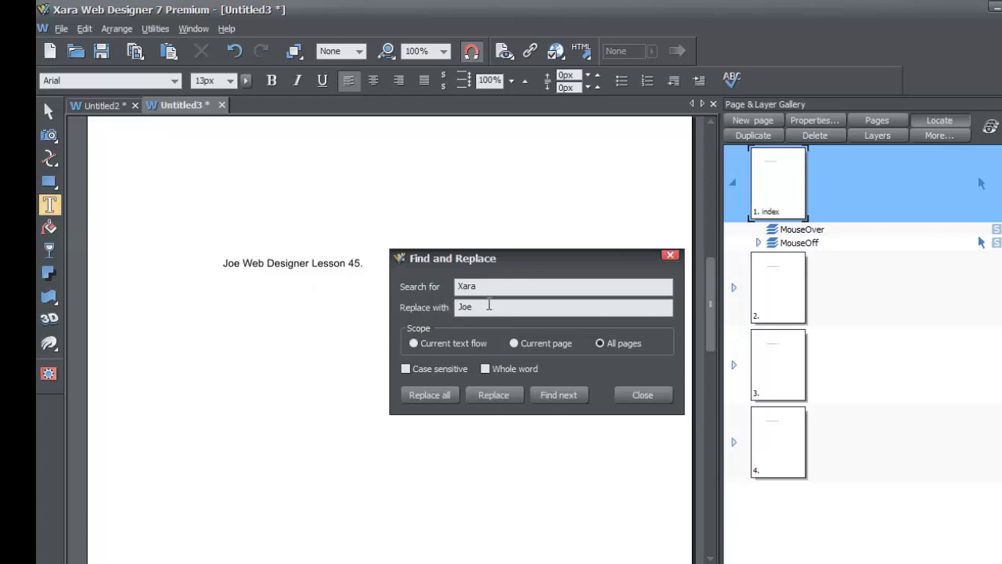
Replace all occurrences of the person's first name with "Xara" across all pages
left_click(486, 284)
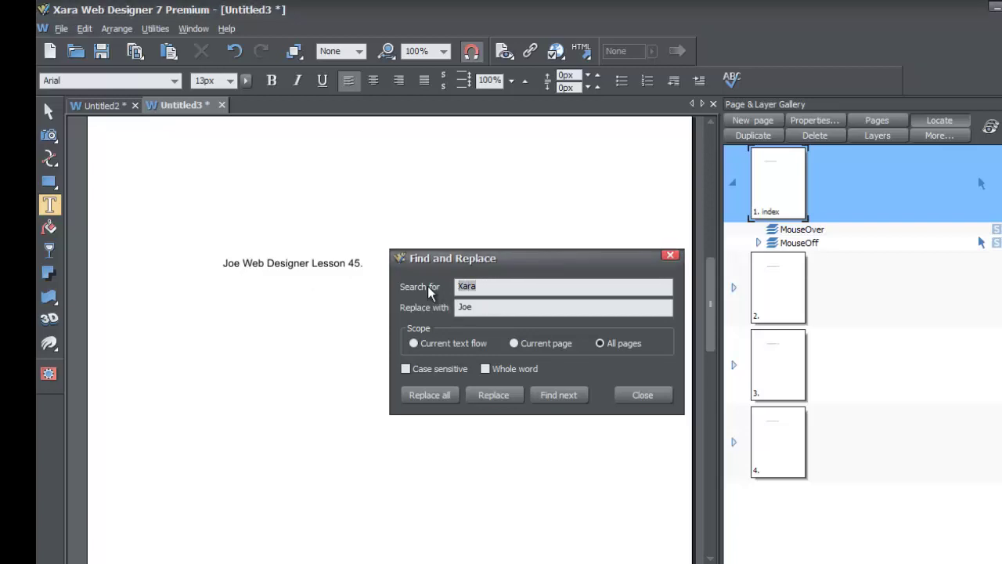
type("Joe")
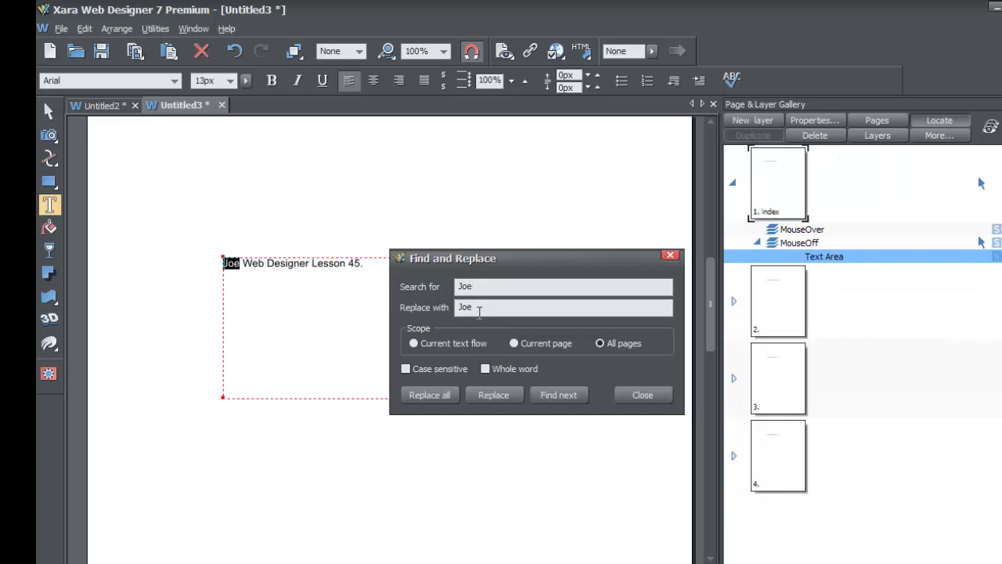
left_click(474, 306)
left_click(429, 394)
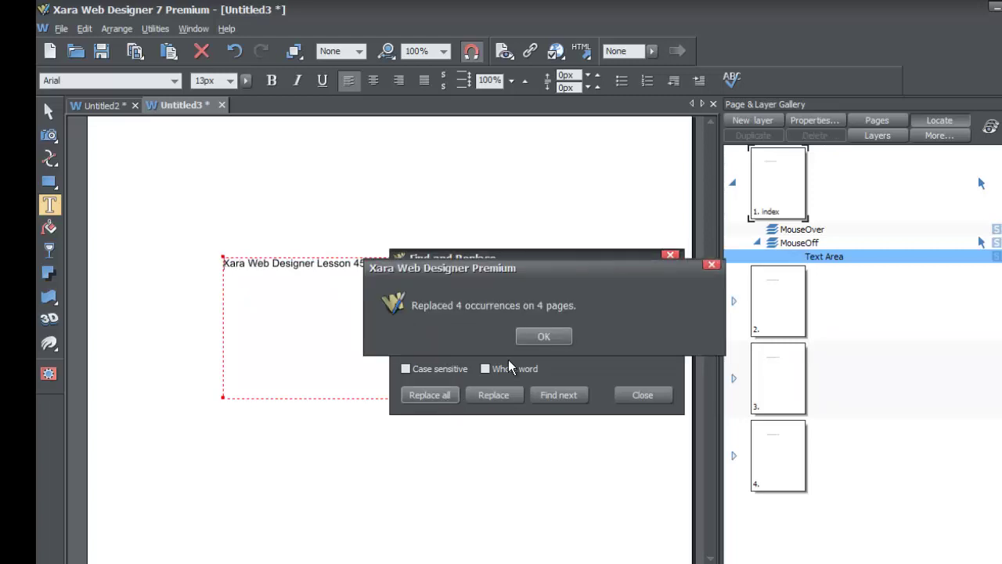
left_click(543, 335)
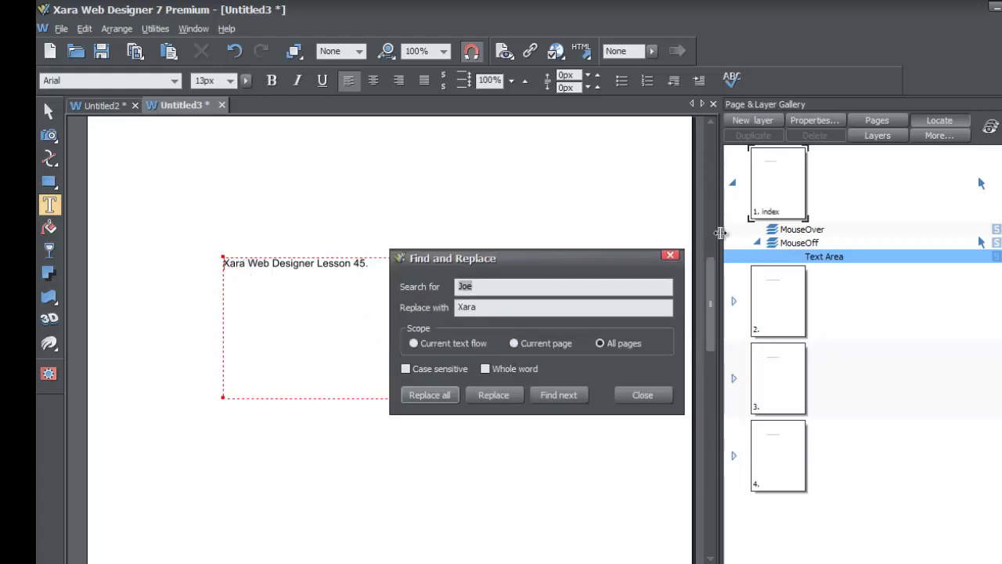
Check the first word of the lesson text on pages 2, 3 and 4
left_click(794, 298)
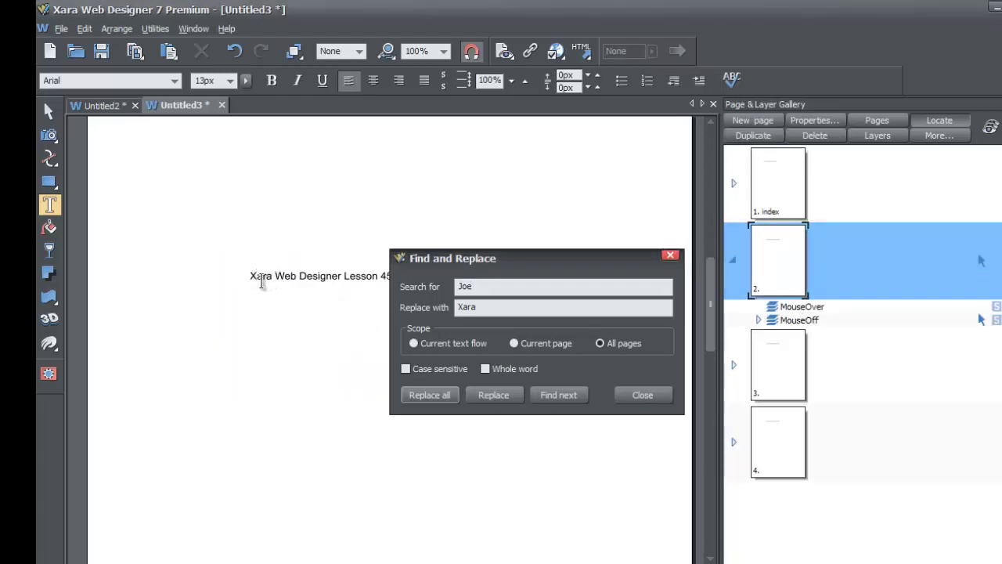
left_click(779, 368)
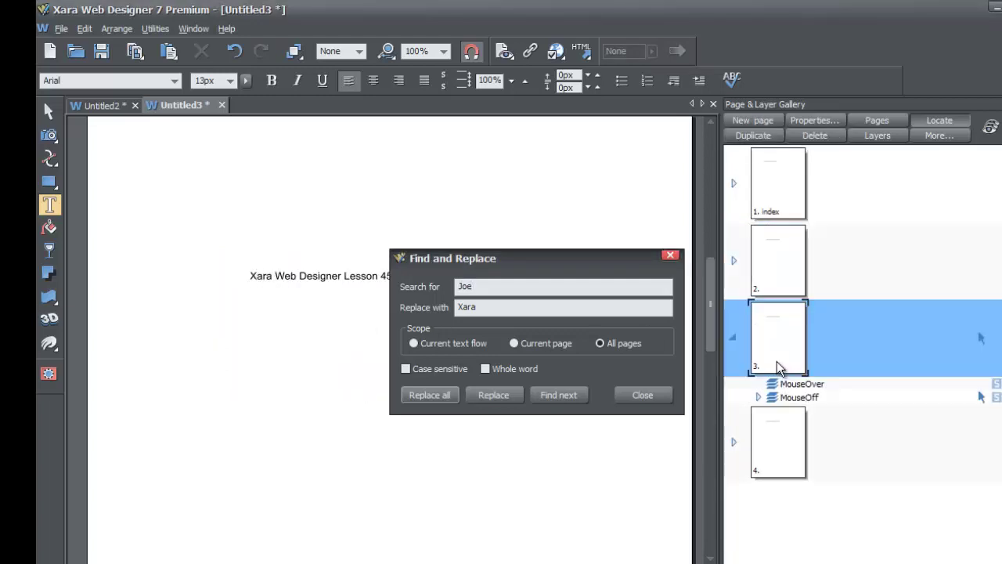
left_click(788, 429)
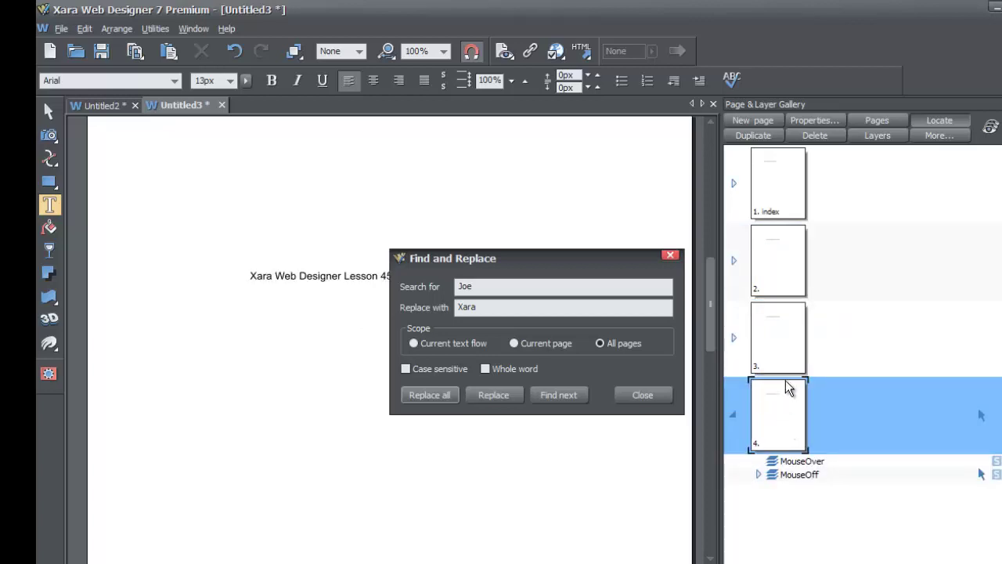
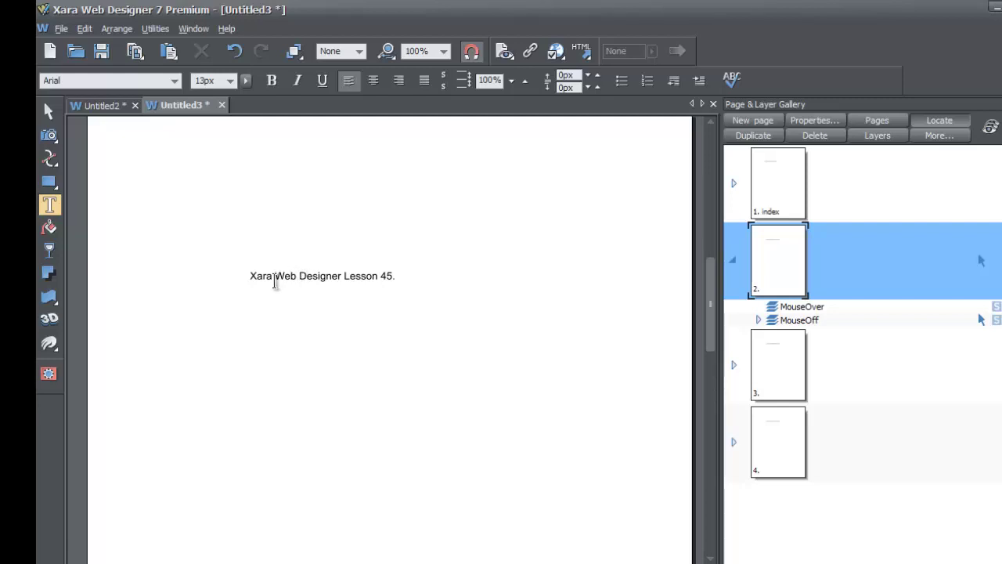
Overwrite "Xara" with the person's first name in the lesson text on page 2, correcting its capitalization
left_click_drag(276, 283, 224, 284)
type("JOe")
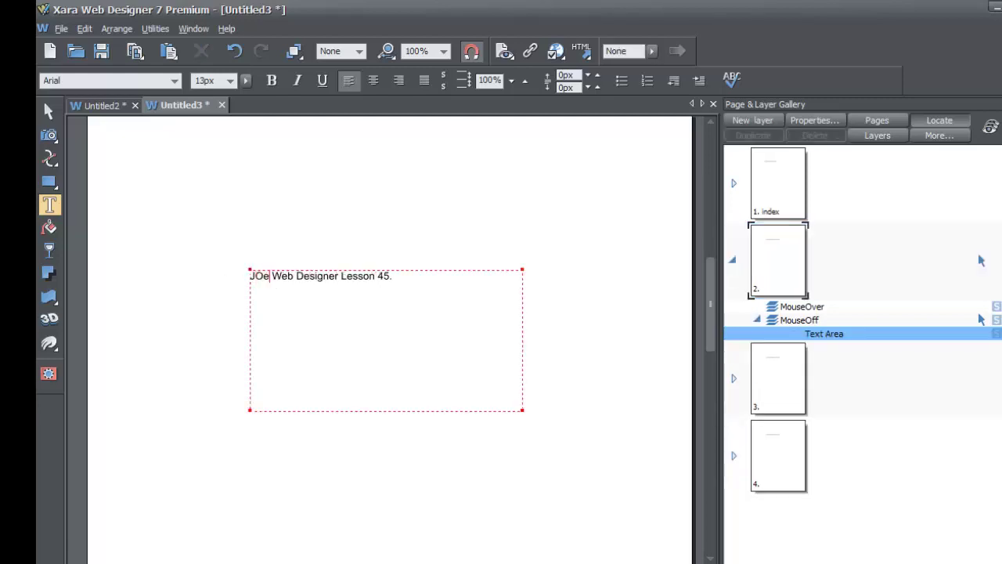
key("BackSpace")
key("BackSpace")
type("oe")
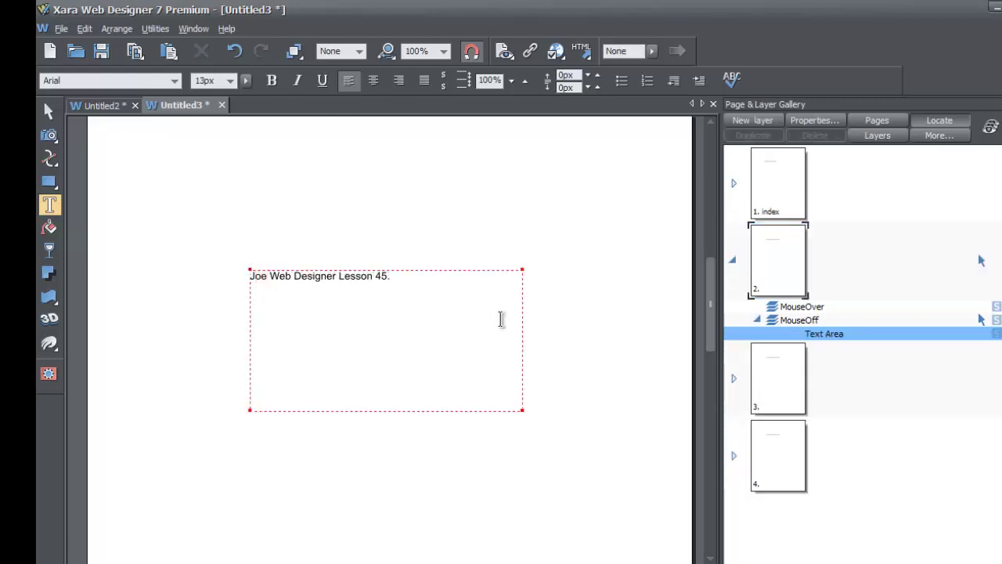
Overwrite "Xara" with the person's first name in the lesson text on pages 3 and 4, and deselect the text area
left_click(775, 375)
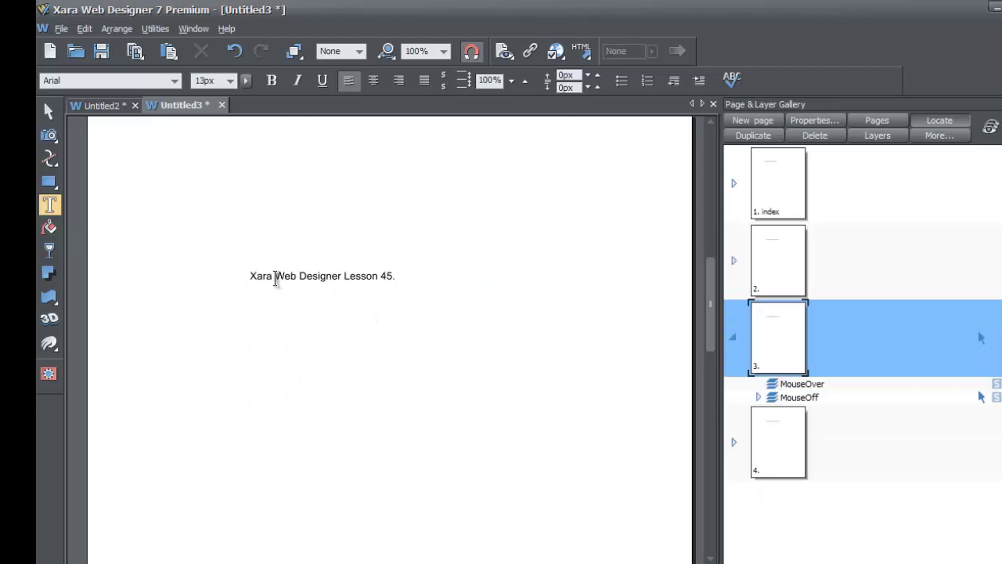
left_click_drag(274, 280, 232, 280)
type("Joe")
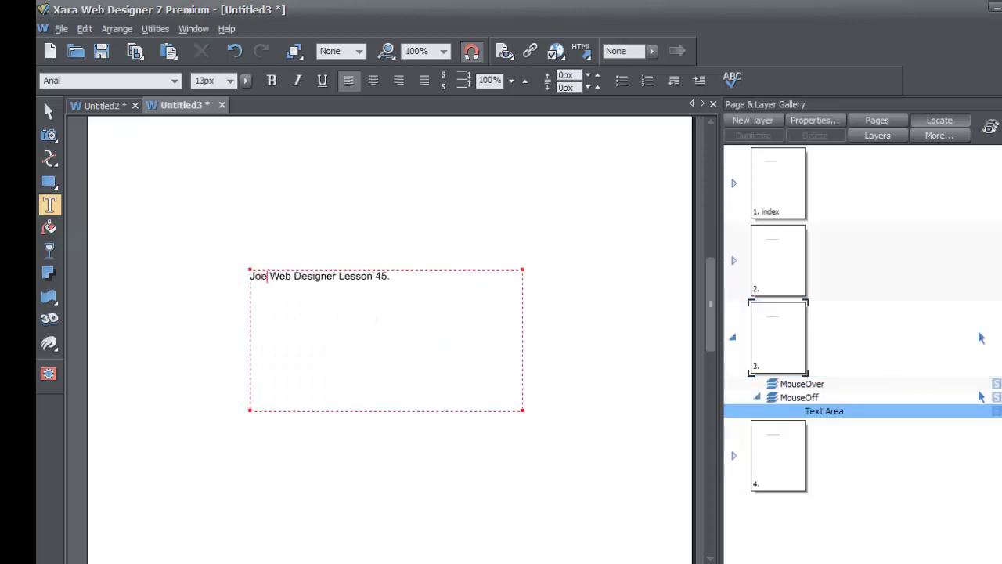
left_click(781, 457)
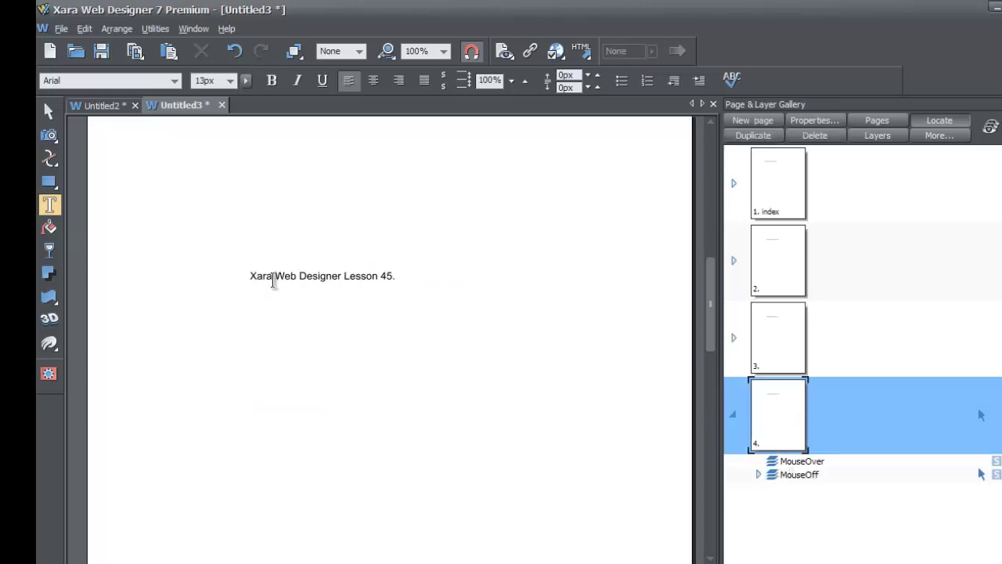
left_click_drag(273, 279, 235, 280)
type("Joe")
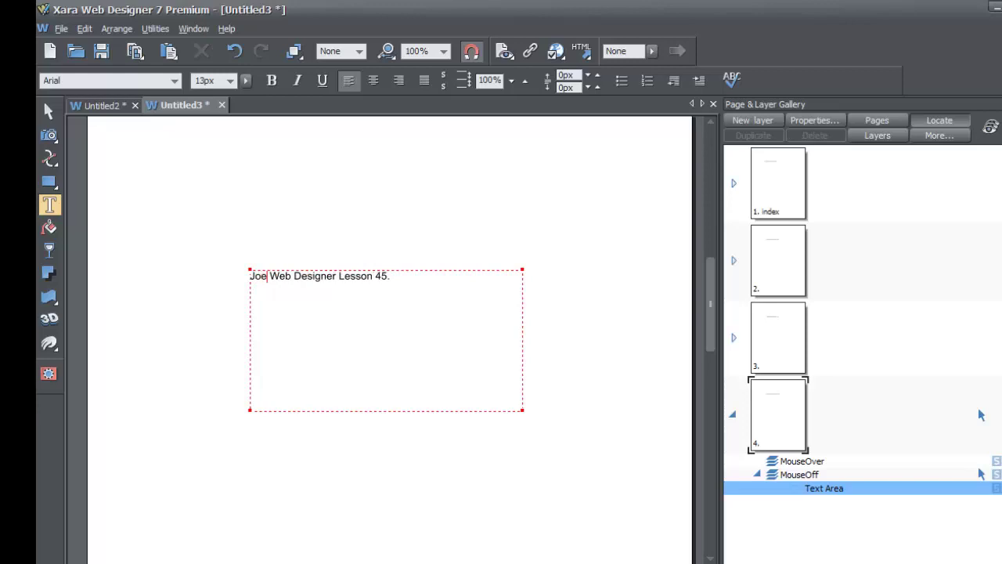
left_click(48, 111)
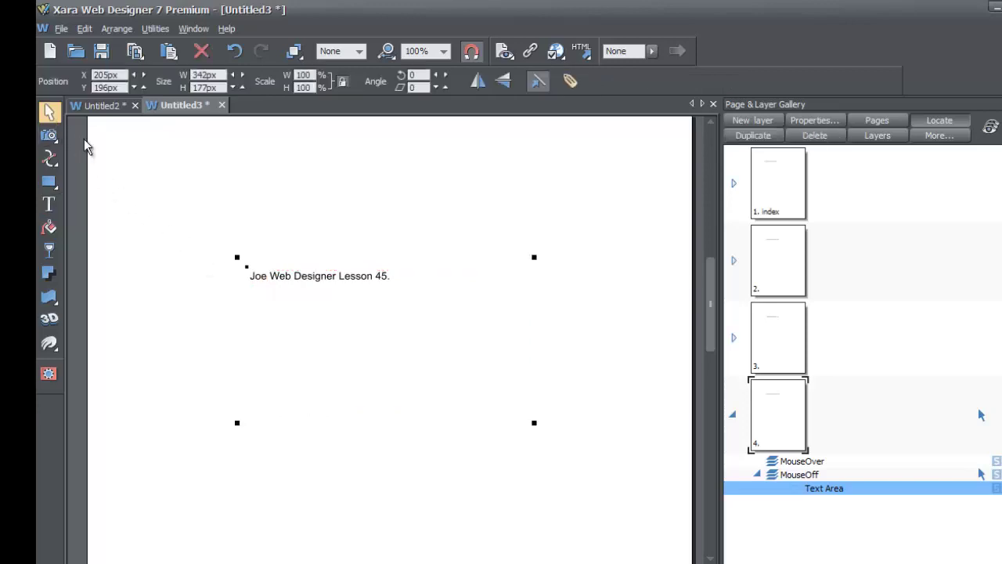
left_click(201, 215)
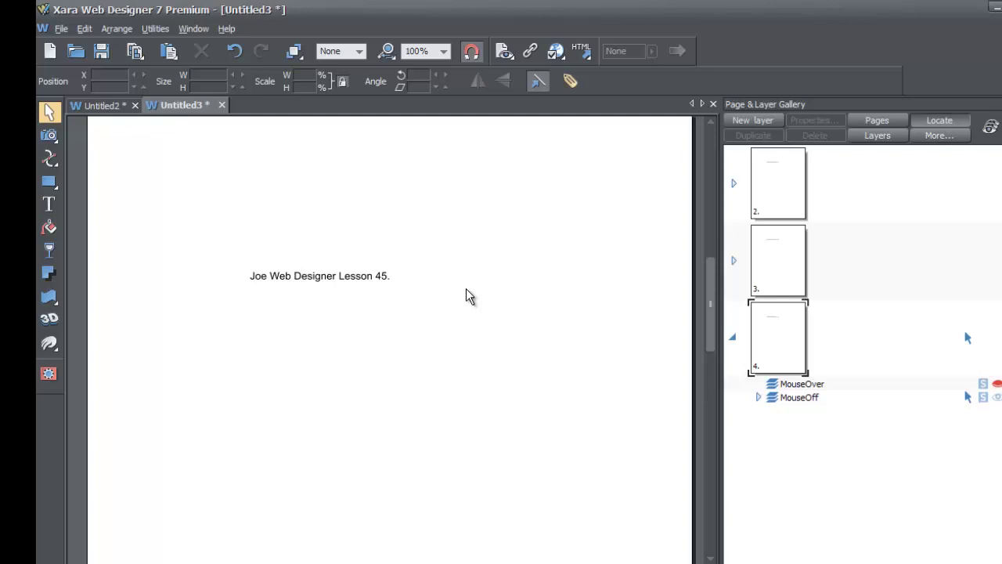
Reopen Find/Replace with no text selected and replace every occurrence of the person's first name with "Xara" on all pages
left_click(85, 29)
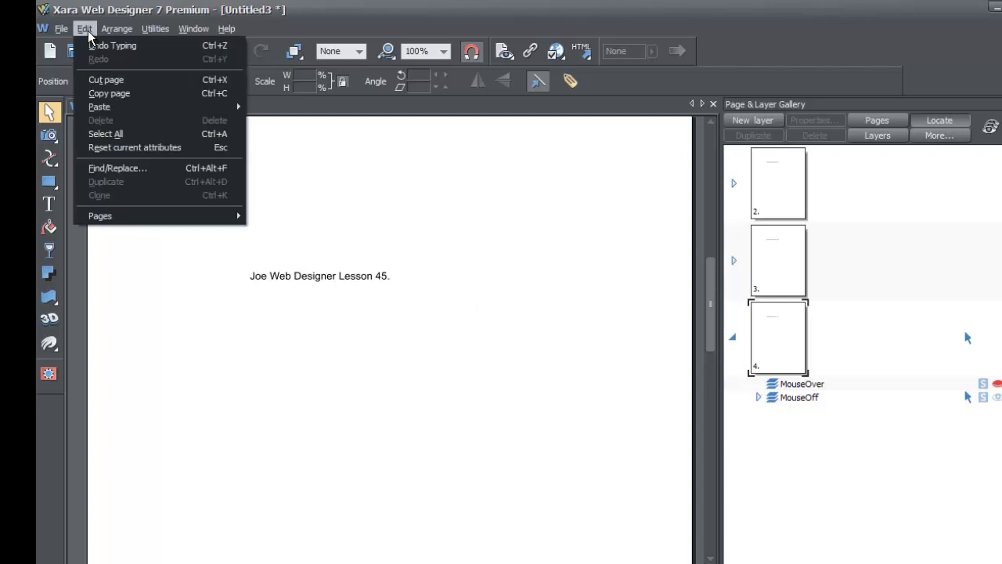
left_click(141, 170)
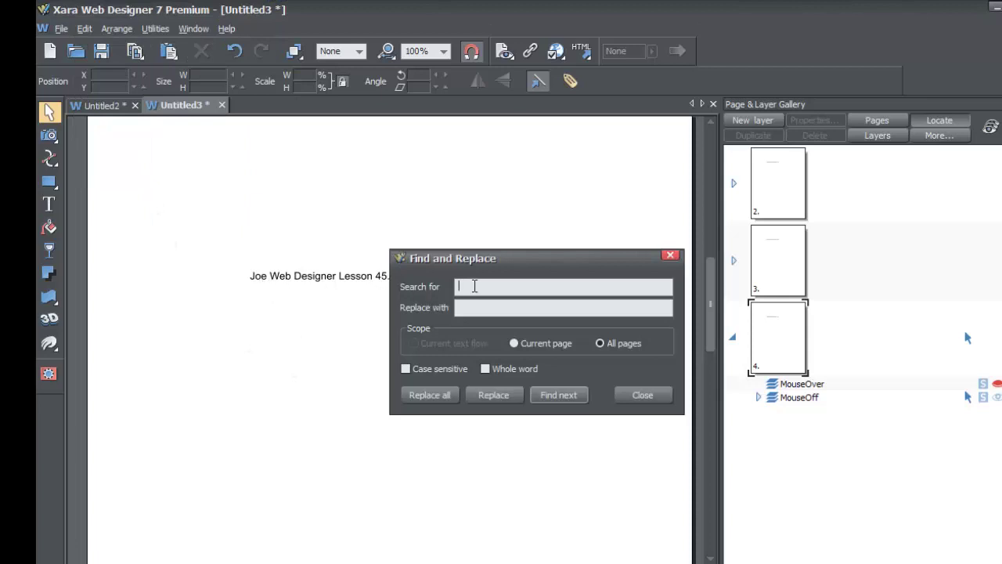
type("Joe")
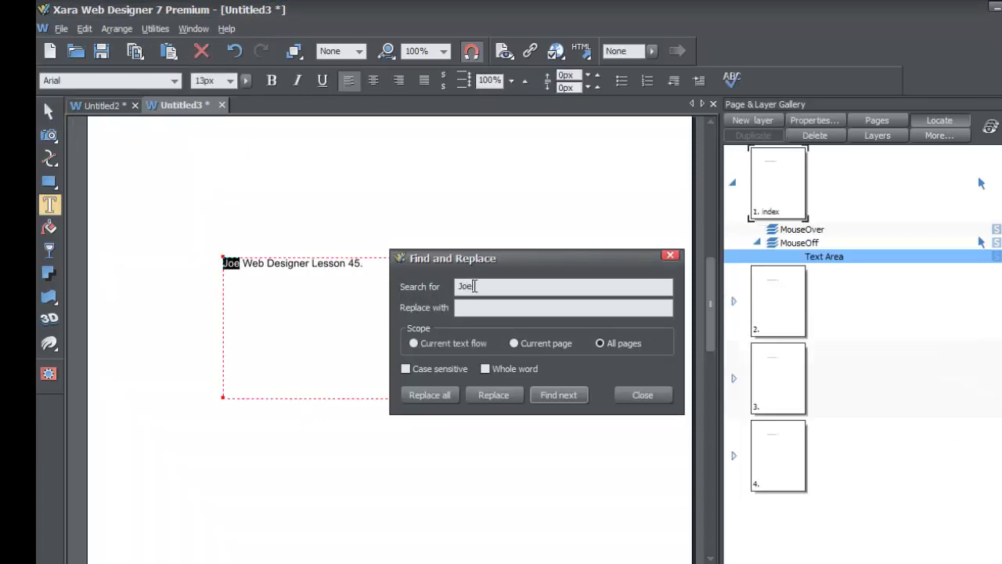
left_click(498, 305)
type("Xara")
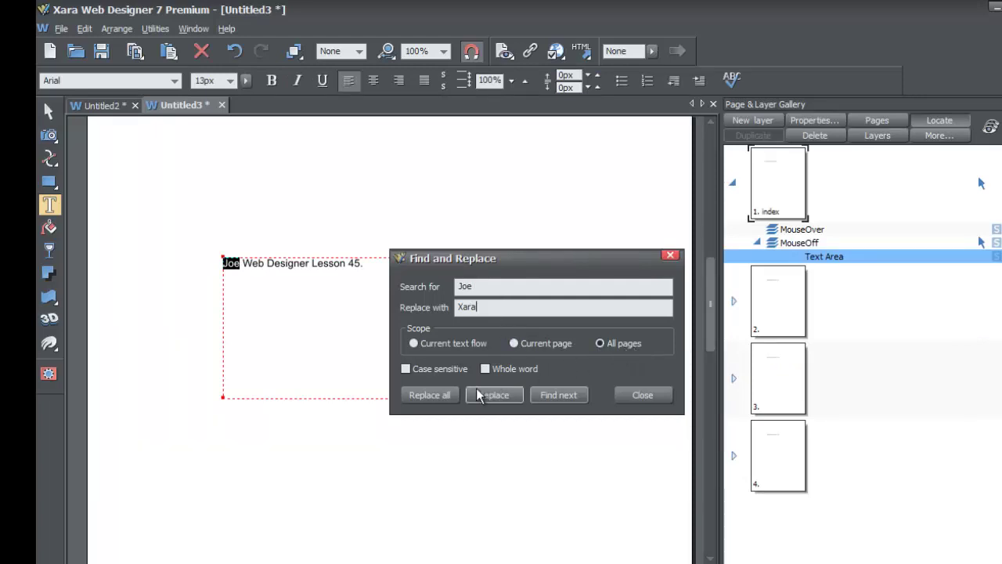
left_click(448, 395)
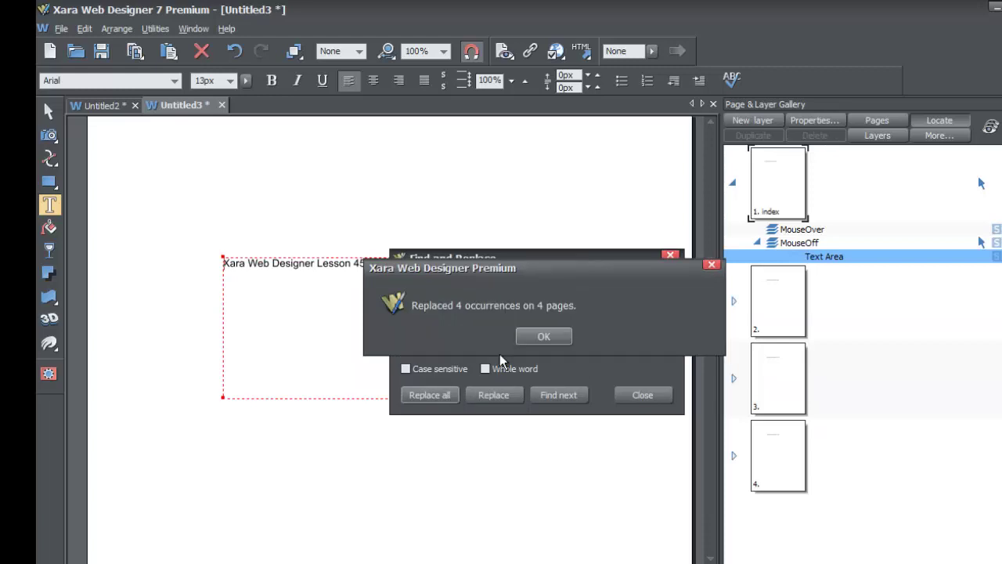
left_click(559, 342)
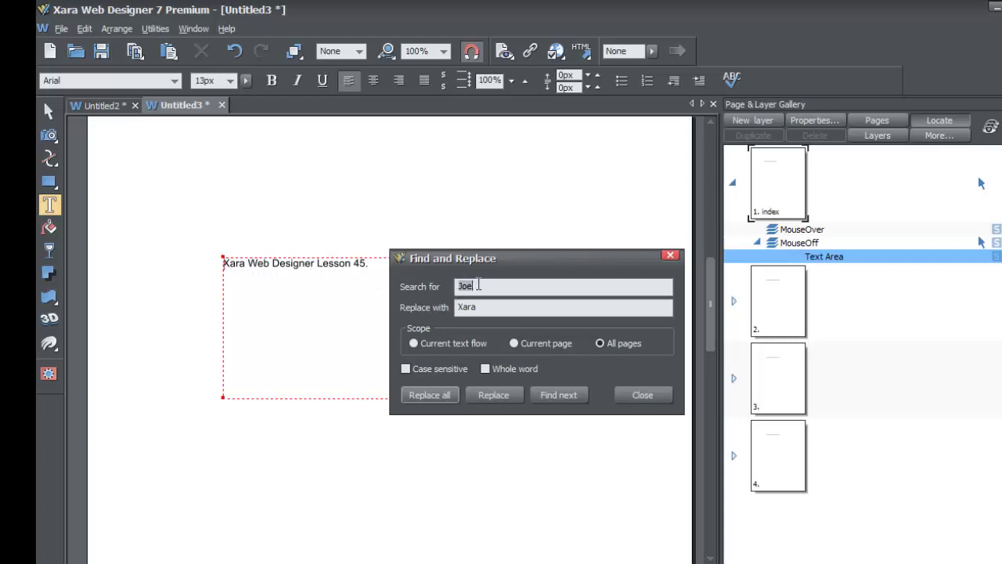
Set the search text in Find and Replace to "Xara Web Designer" and go on to the replacement text
type("Xara Web Designer")
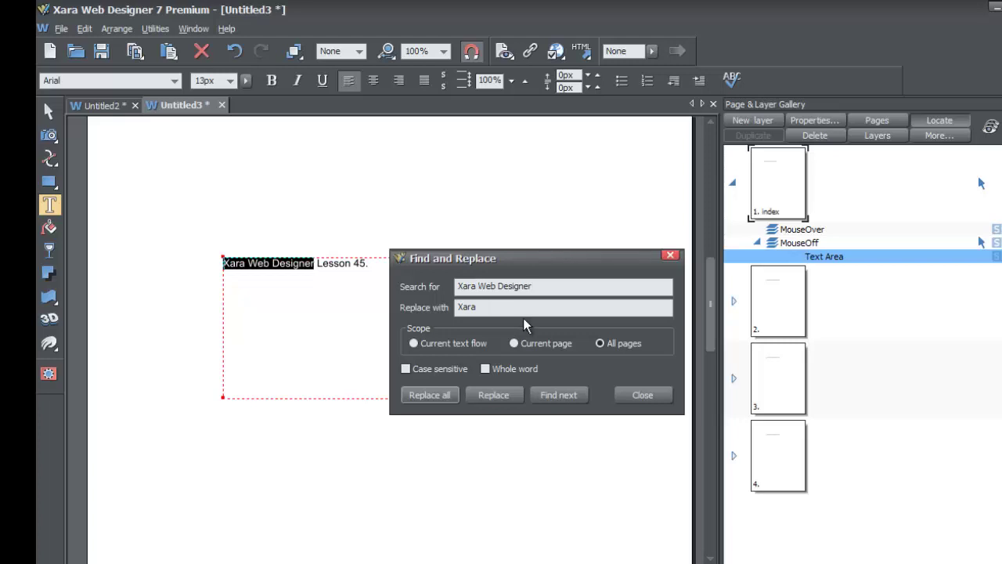
key("Tab")
type("Xara Web De")
key("ctrl+a")
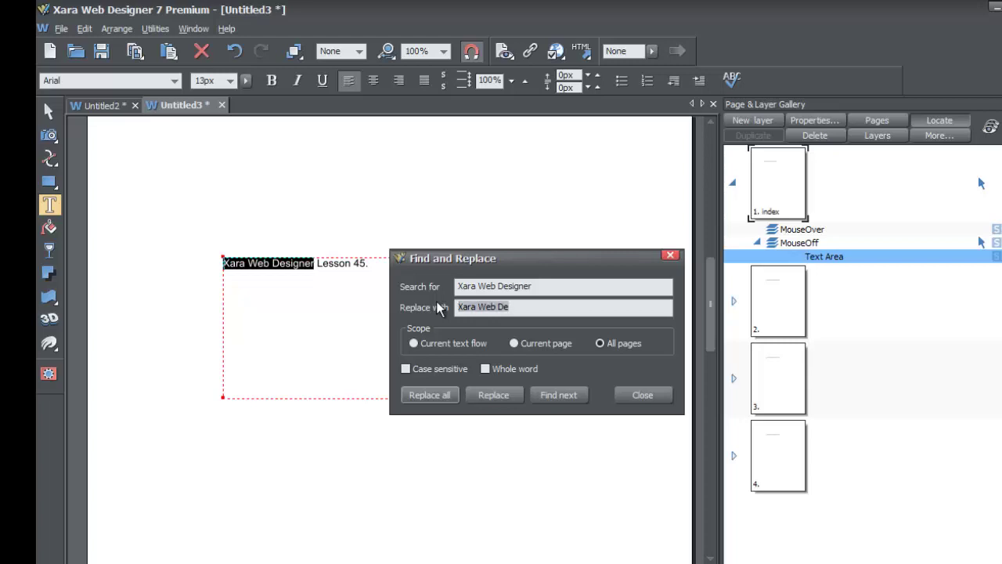
type("Joes Web Design")
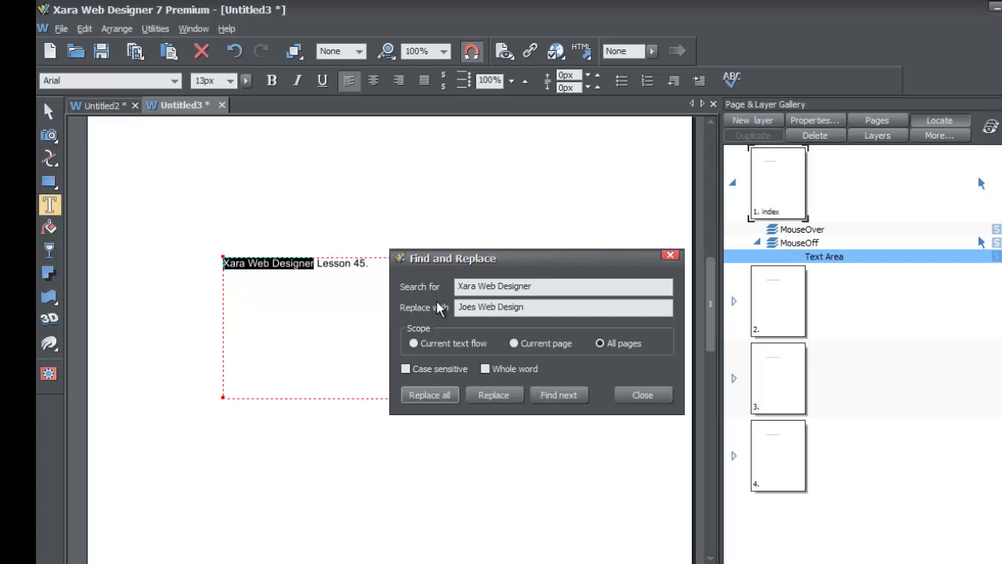
type(" Pro")
key("BackSpace")
key("BackSpace")
key("BackSpace")
key("BackSpace")
key("ctrl+a")
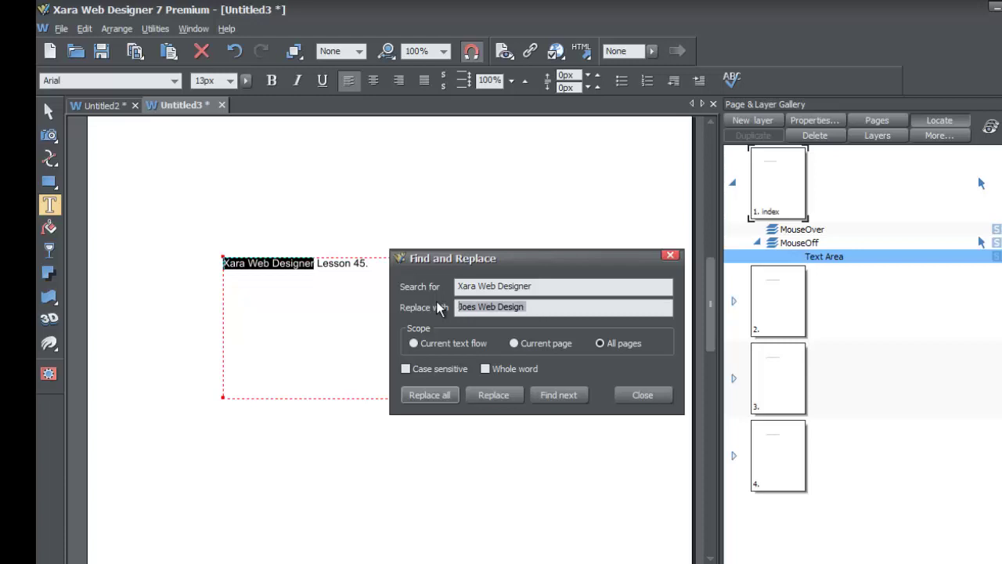
Replace every occurrence of the search text with "Professional Web Design for Beginners" on all pages and dismiss the result message
type("Professional ")
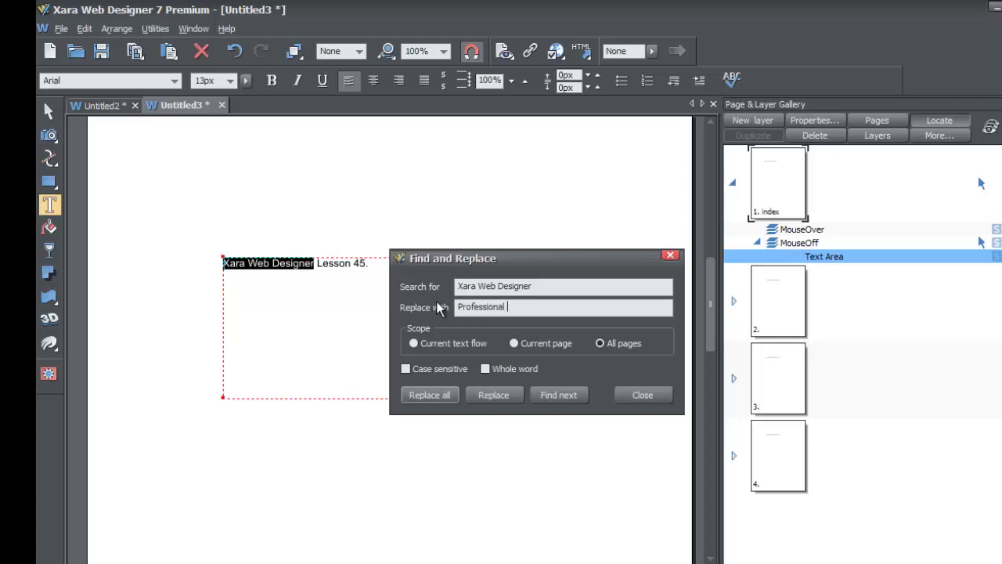
type("Web Design for Beginners")
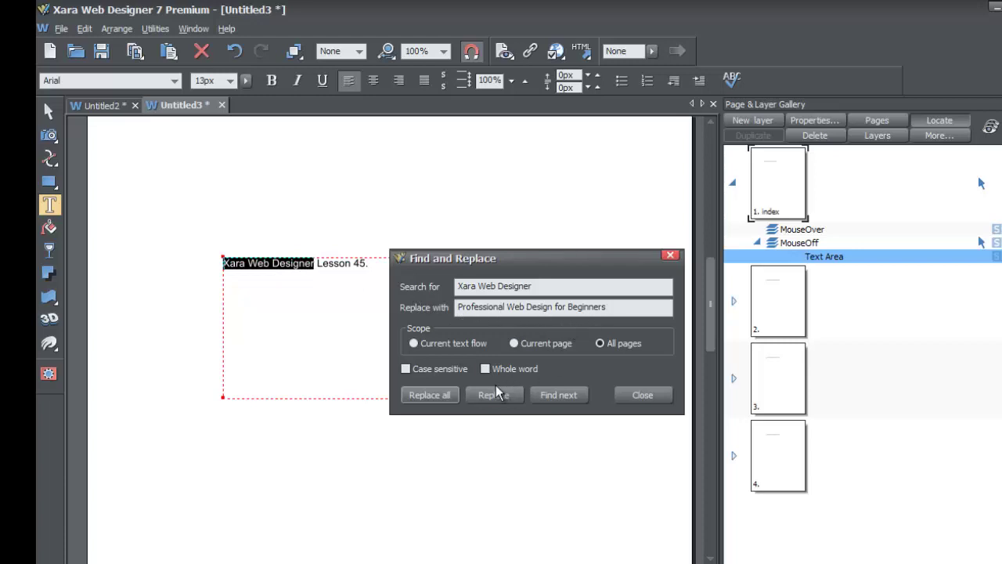
left_click(427, 395)
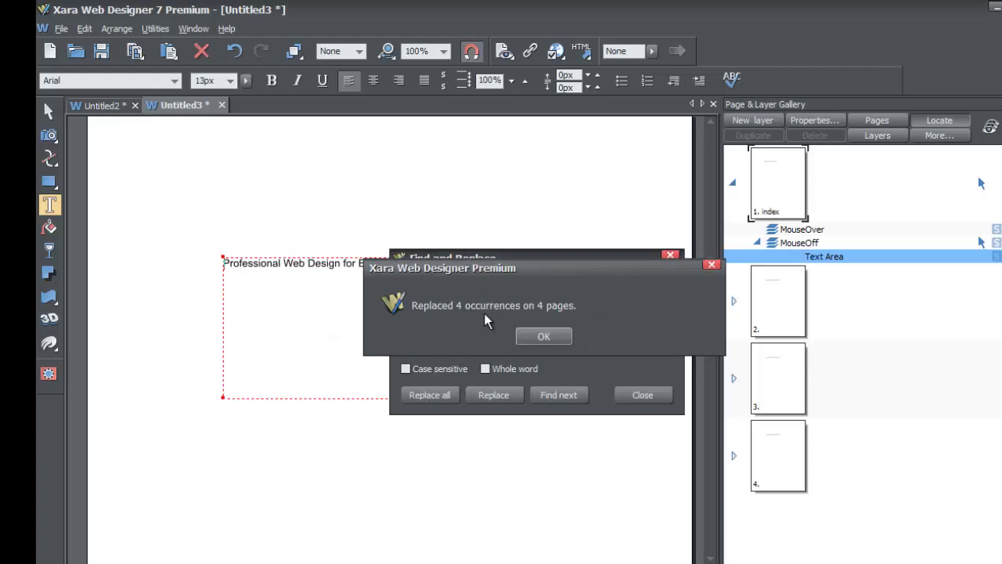
left_click(540, 337)
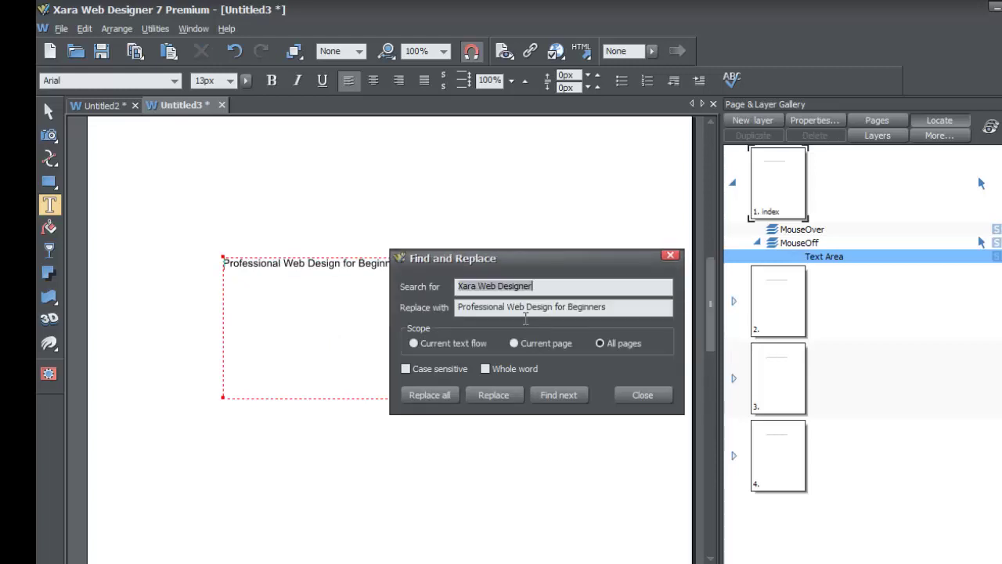
Move the Find and Replace dialog clear of the lesson text and check the replaced wording on all four pages, ending on page 1
left_click_drag(532, 267, 503, 405)
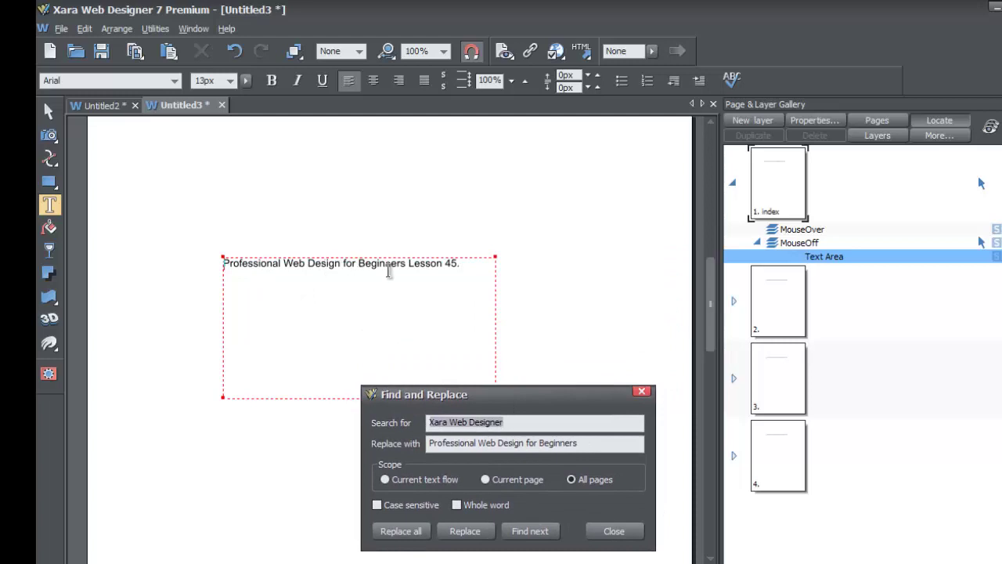
left_click(782, 302)
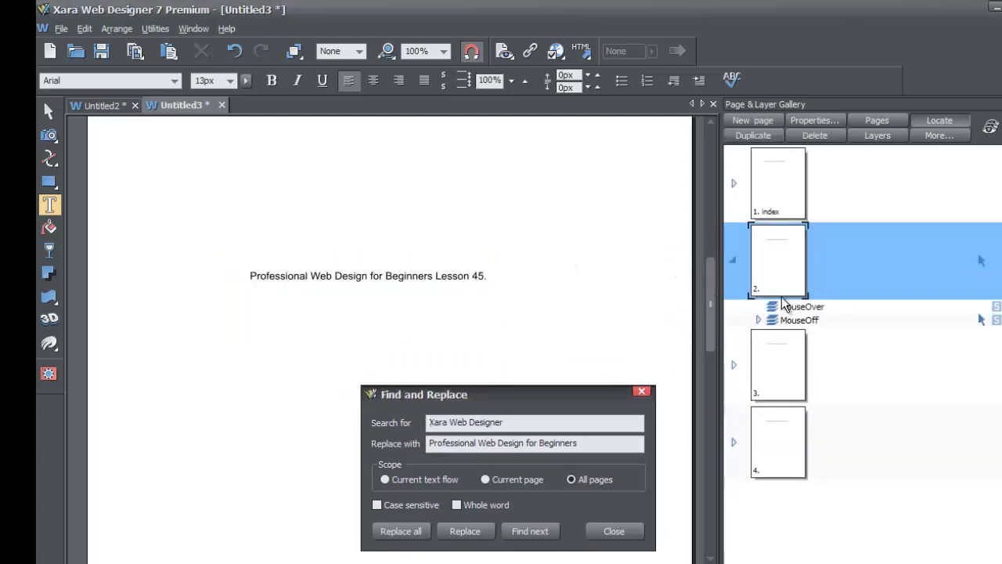
left_click(790, 352)
left_click(790, 433)
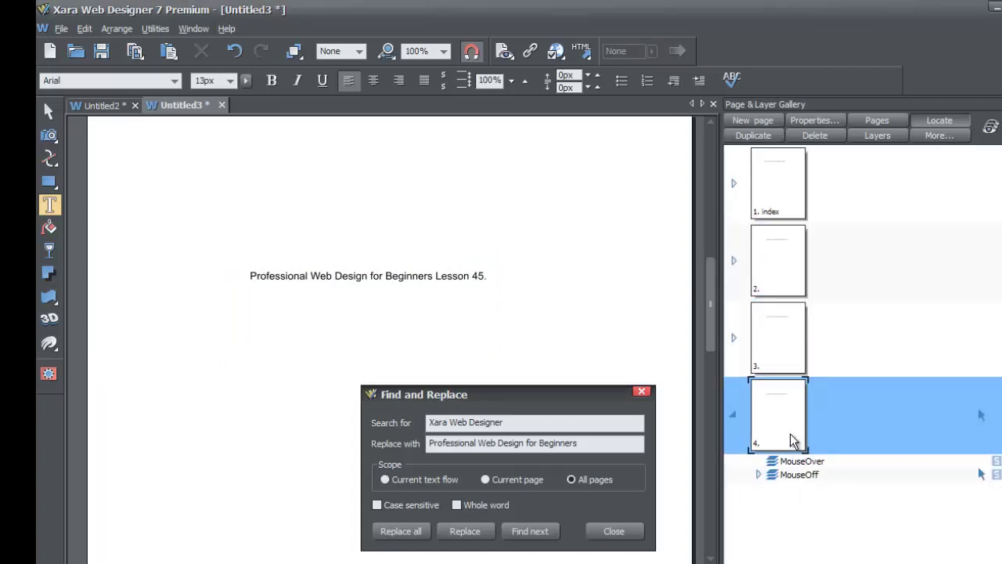
left_click(770, 358)
left_click(768, 278)
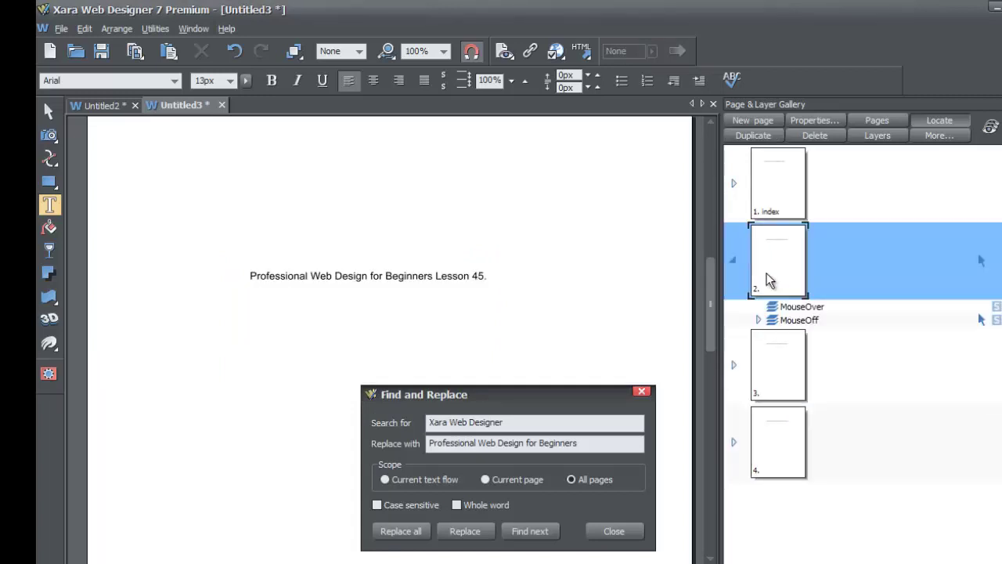
left_click(772, 206)
left_click_drag(597, 396, 584, 302)
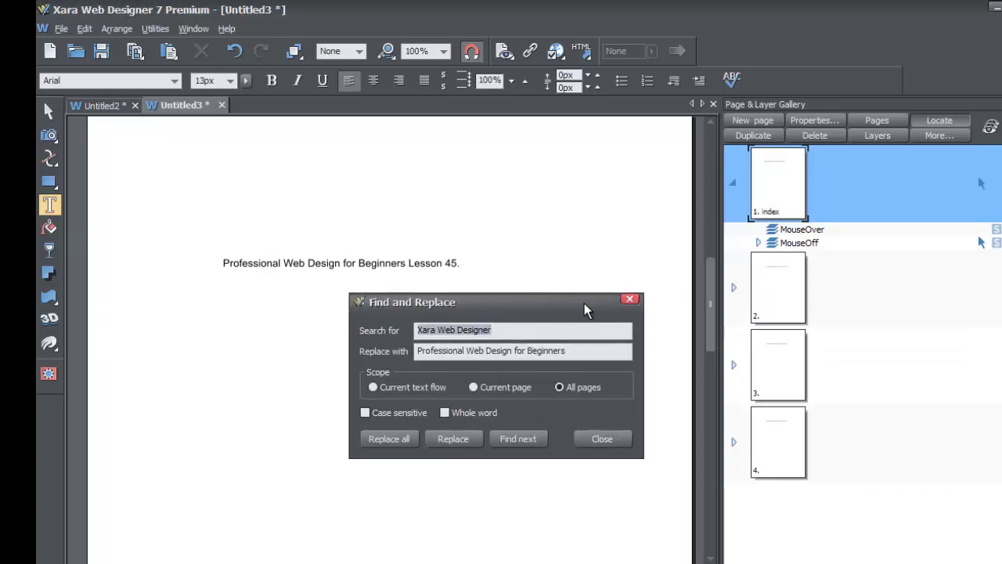